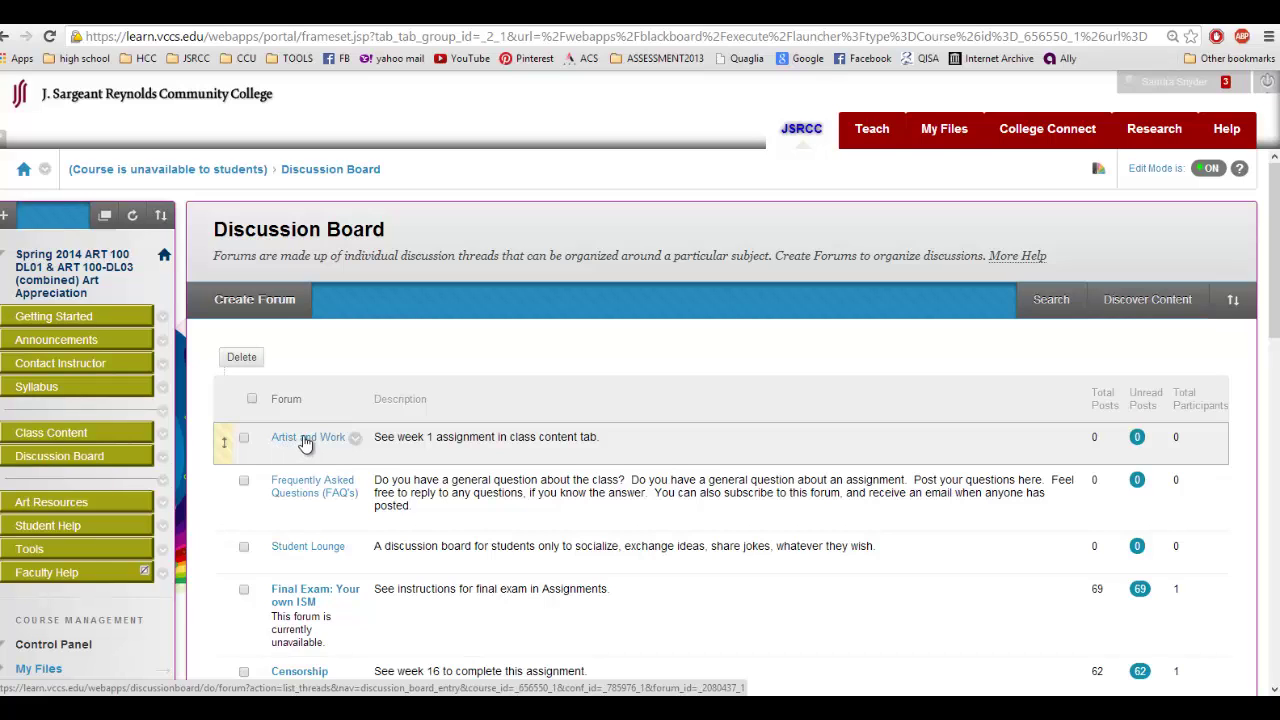
Create a thread in the Artist and Work forum, with the poster's surname followed by "and Seuss" as its subject.
{"action": "left_click", "coordinate": [306, 441]}
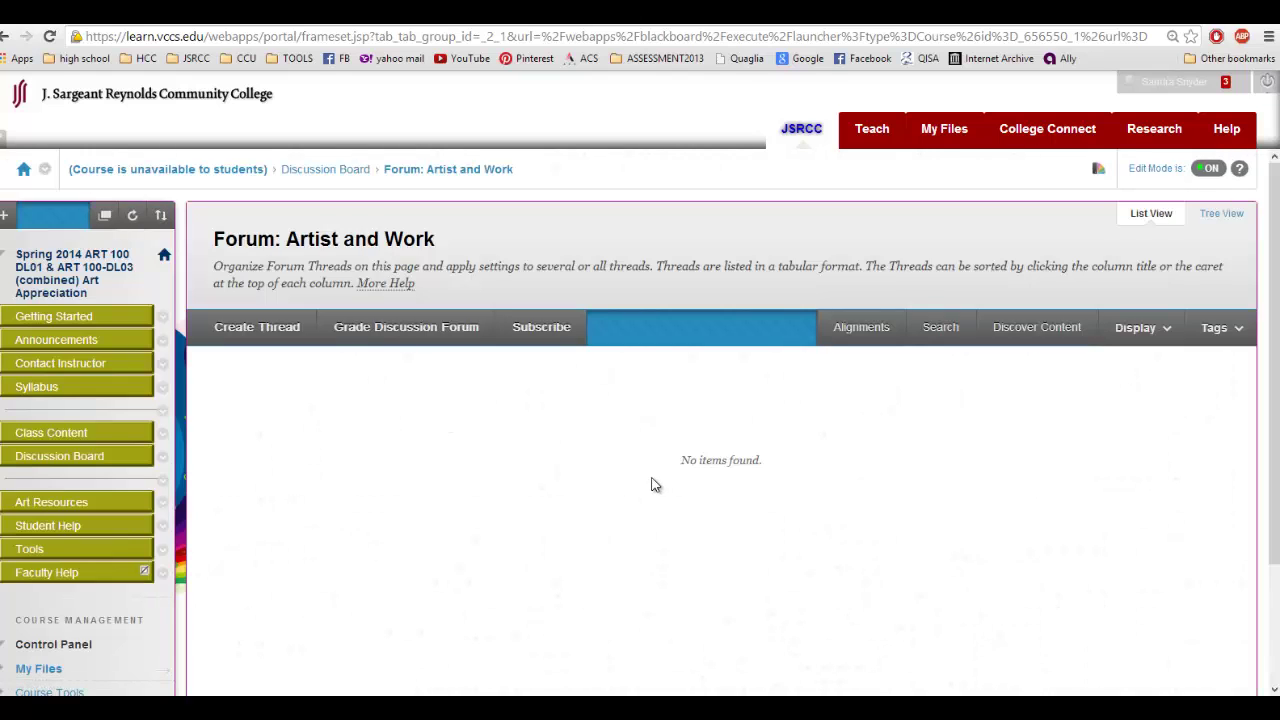
{"action": "left_click", "coordinate": [258, 328]}
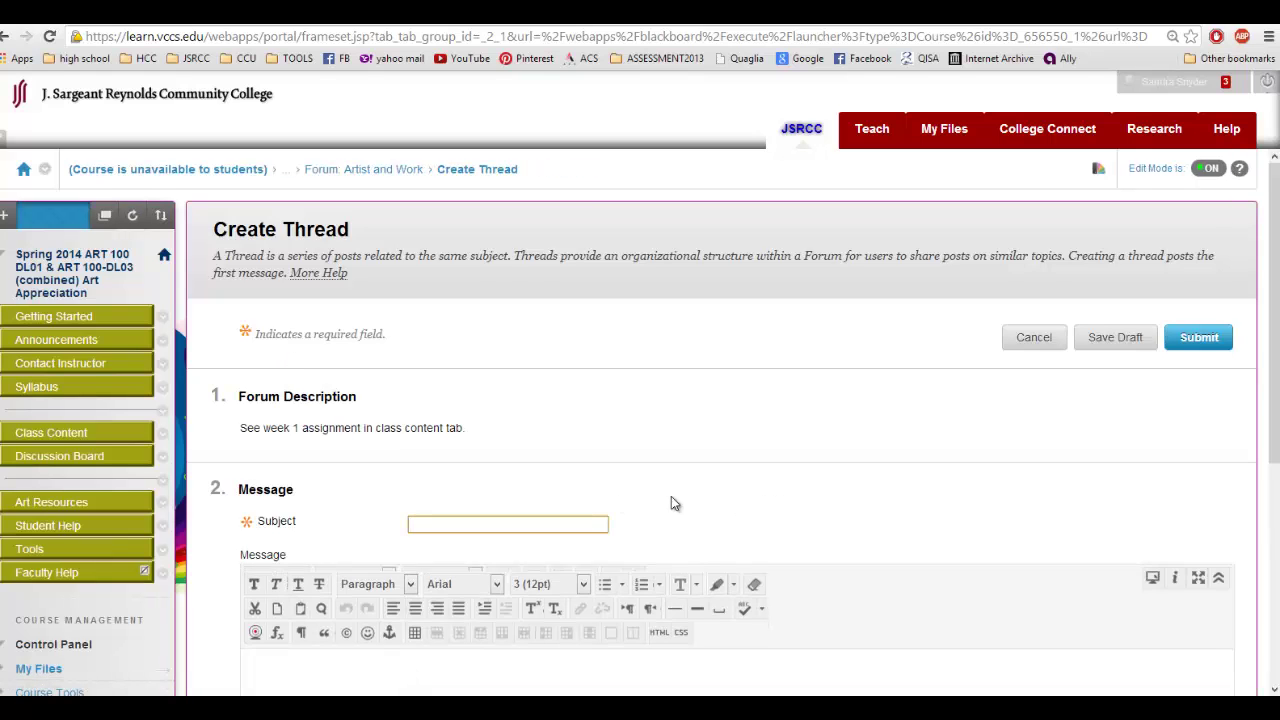
{"action": "scroll", "coordinate": [600, 510], "scroll_direction": "down", "scroll_amount": 2}
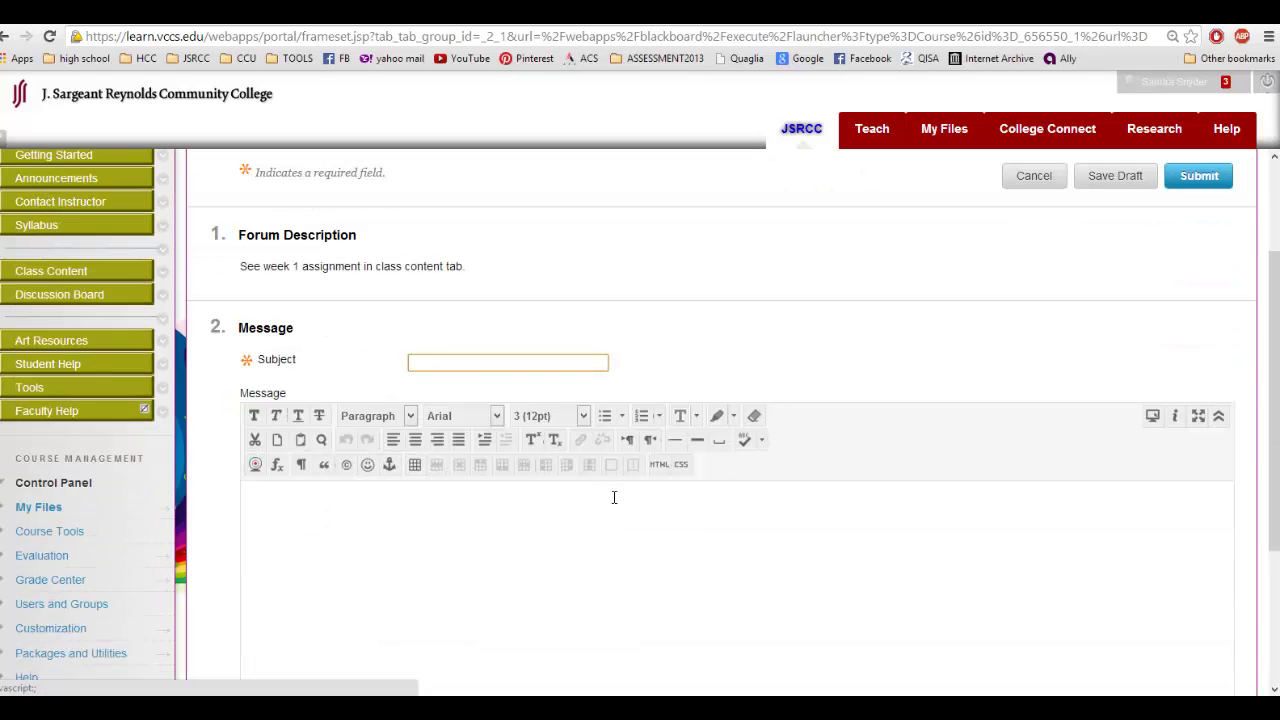
{"action": "left_click", "coordinate": [443, 364]}
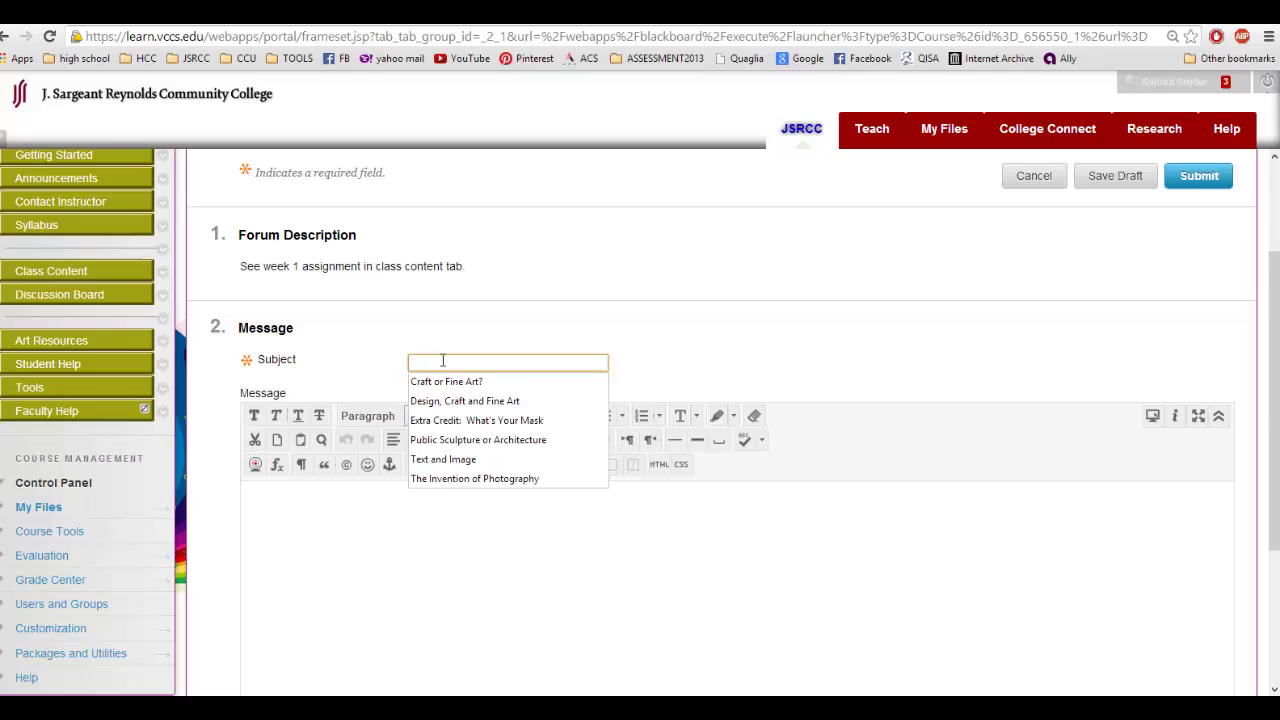
{"action": "type", "text": "Snyder and Seuss"}
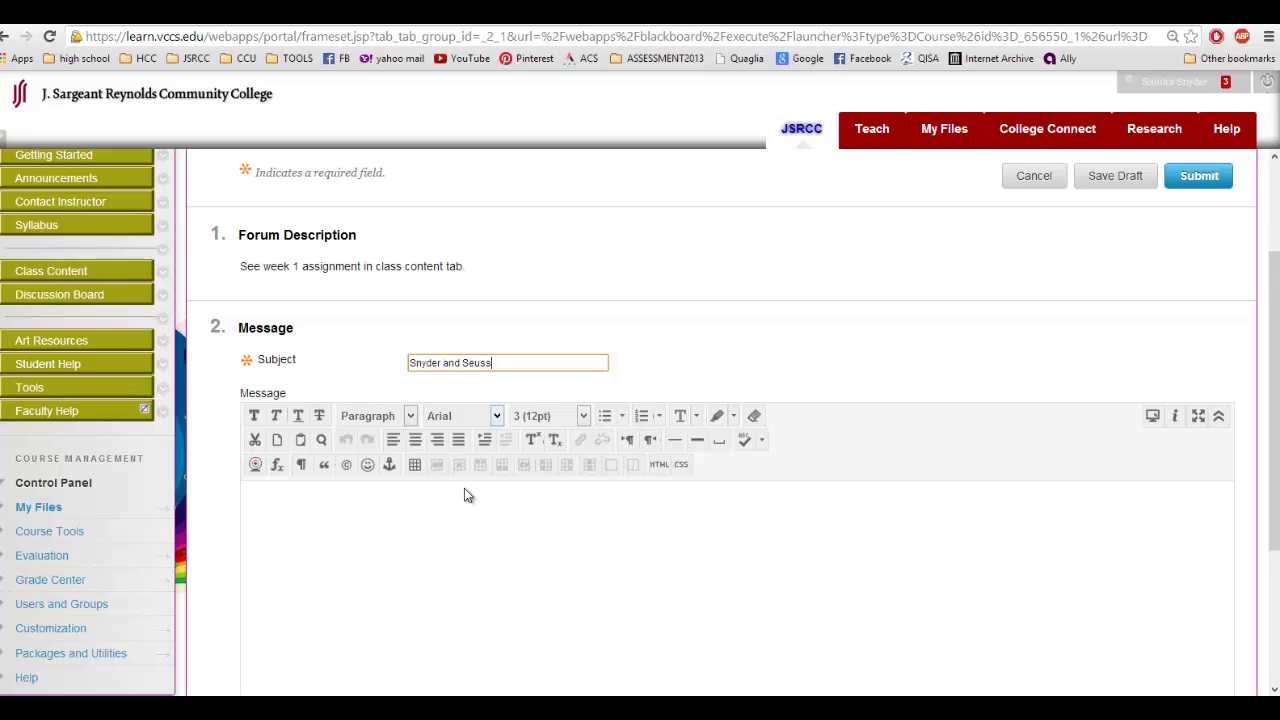
{"action": "left_click", "coordinate": [488, 524]}
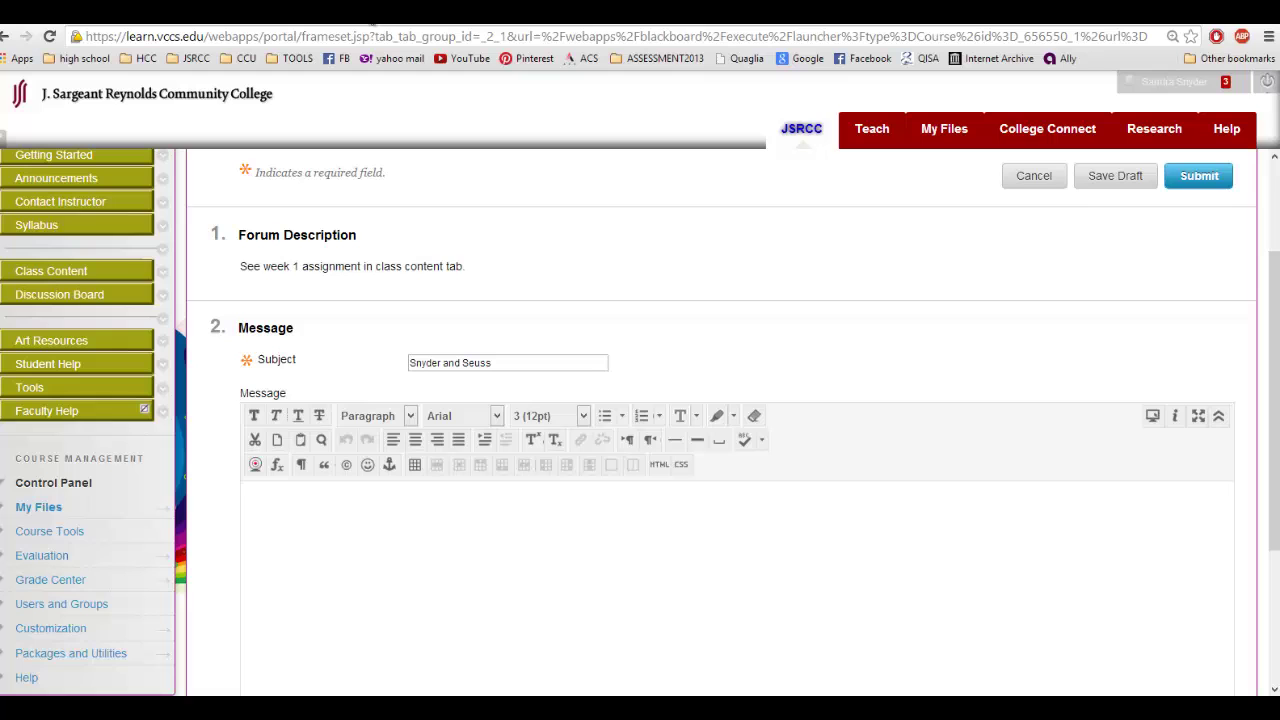
From the "dr seuss art" Google results, go to the drseussart.com illustration gallery and open the Green Eggs and Ham 50th Anniversary print.
{"action": "left_click", "coordinate": [370, 27]}
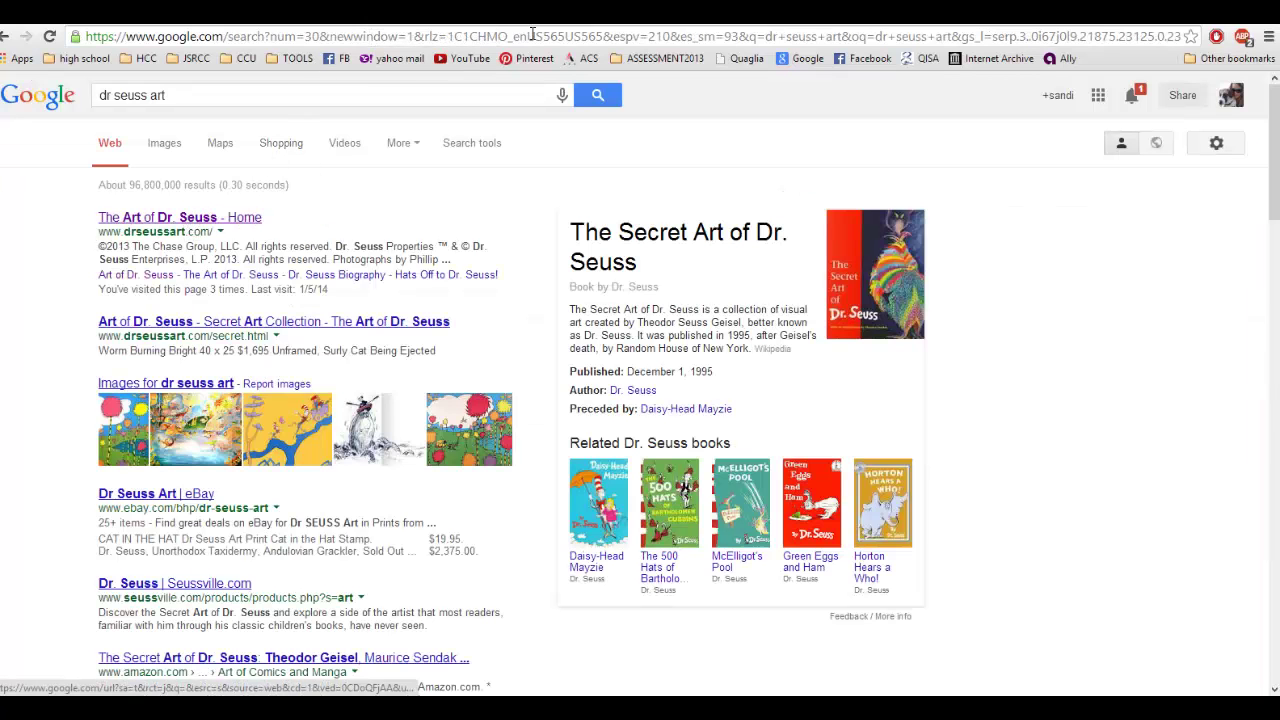
{"action": "left_click", "coordinate": [225, 220]}
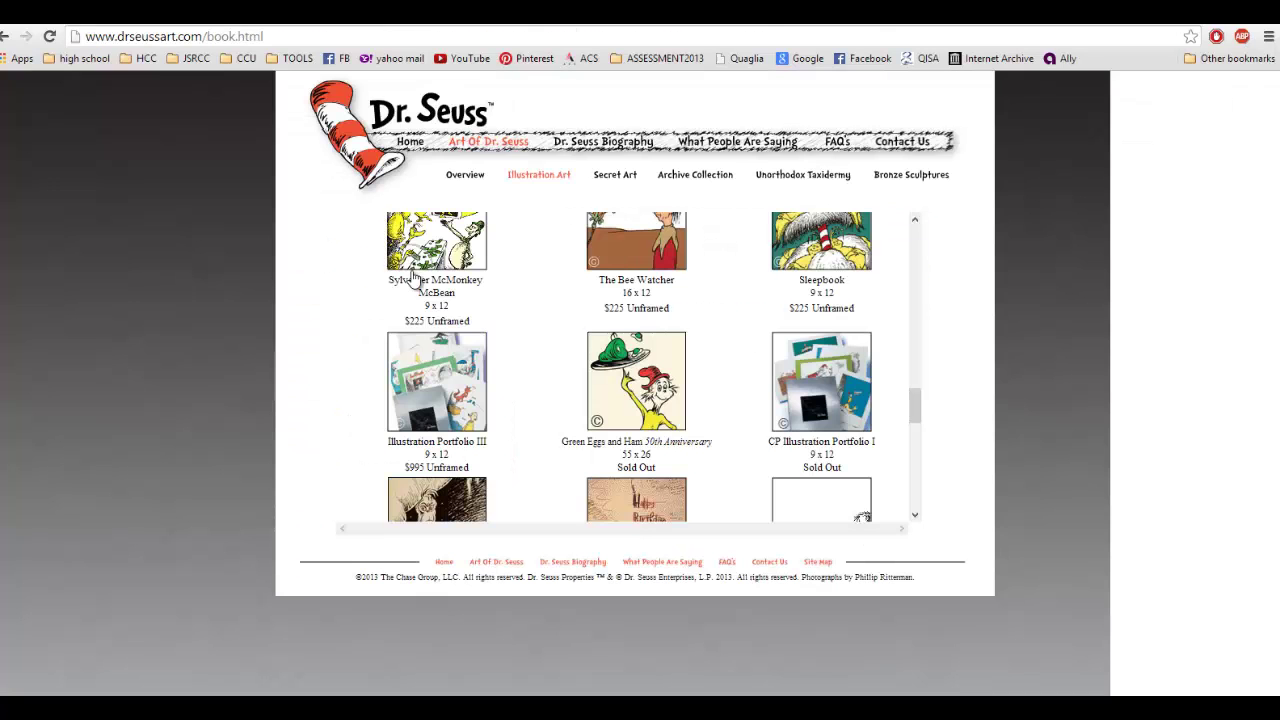
{"action": "scroll", "coordinate": [630, 362], "scroll_direction": "down", "scroll_amount": 1}
{"action": "left_click", "coordinate": [622, 302]}
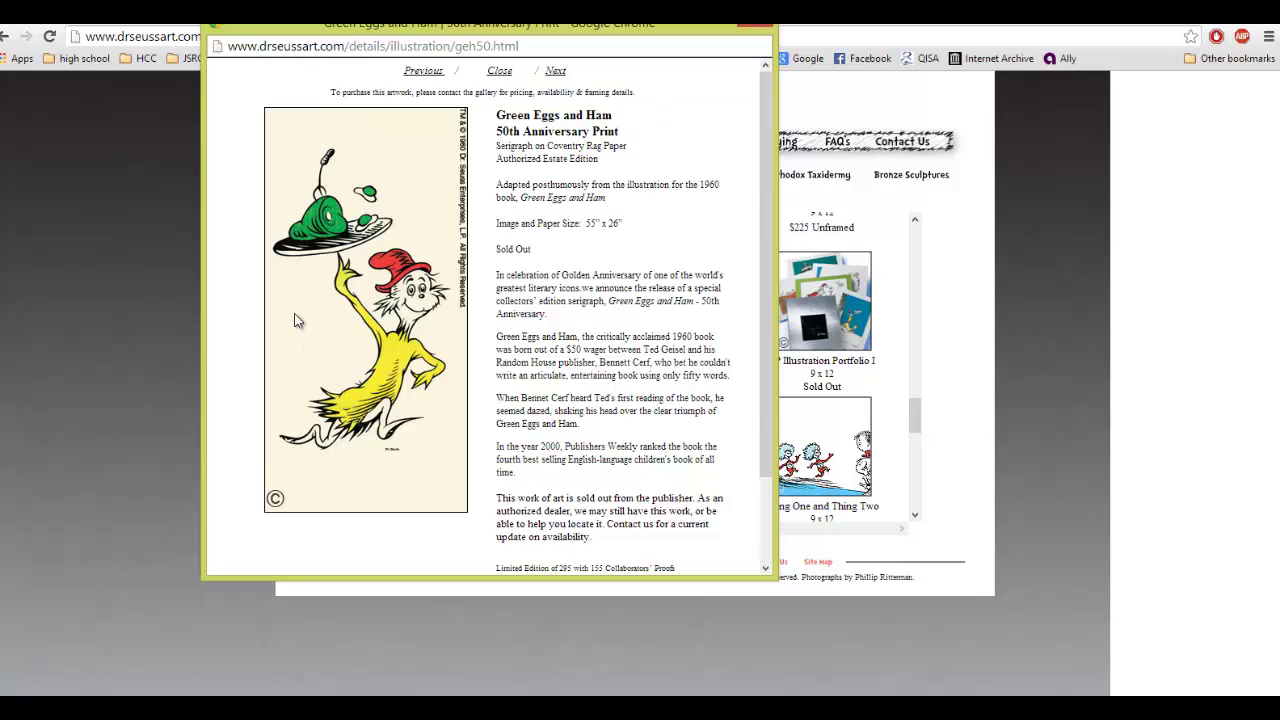
Open the Green Eggs and Ham print's image on its own page and copy its web address.
{"action": "right_click", "coordinate": [316, 192]}
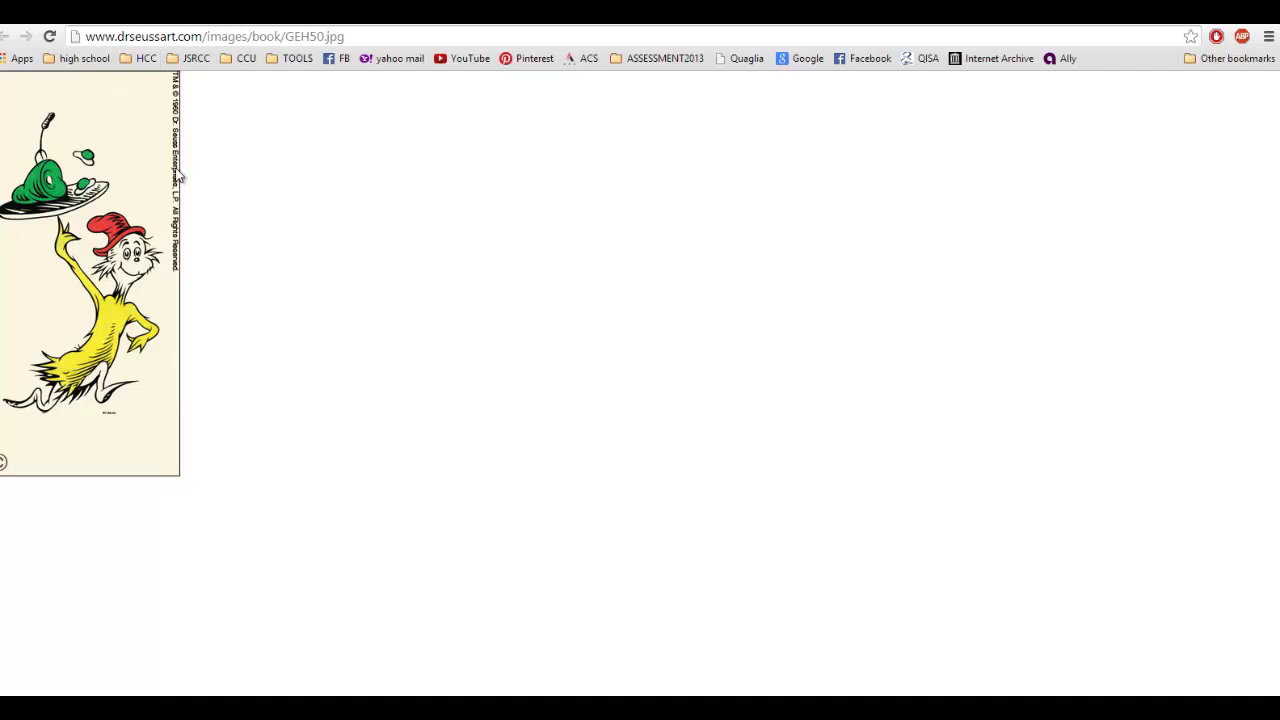
{"action": "left_click", "coordinate": [145, 40]}
{"action": "right_click", "coordinate": [147, 42]}
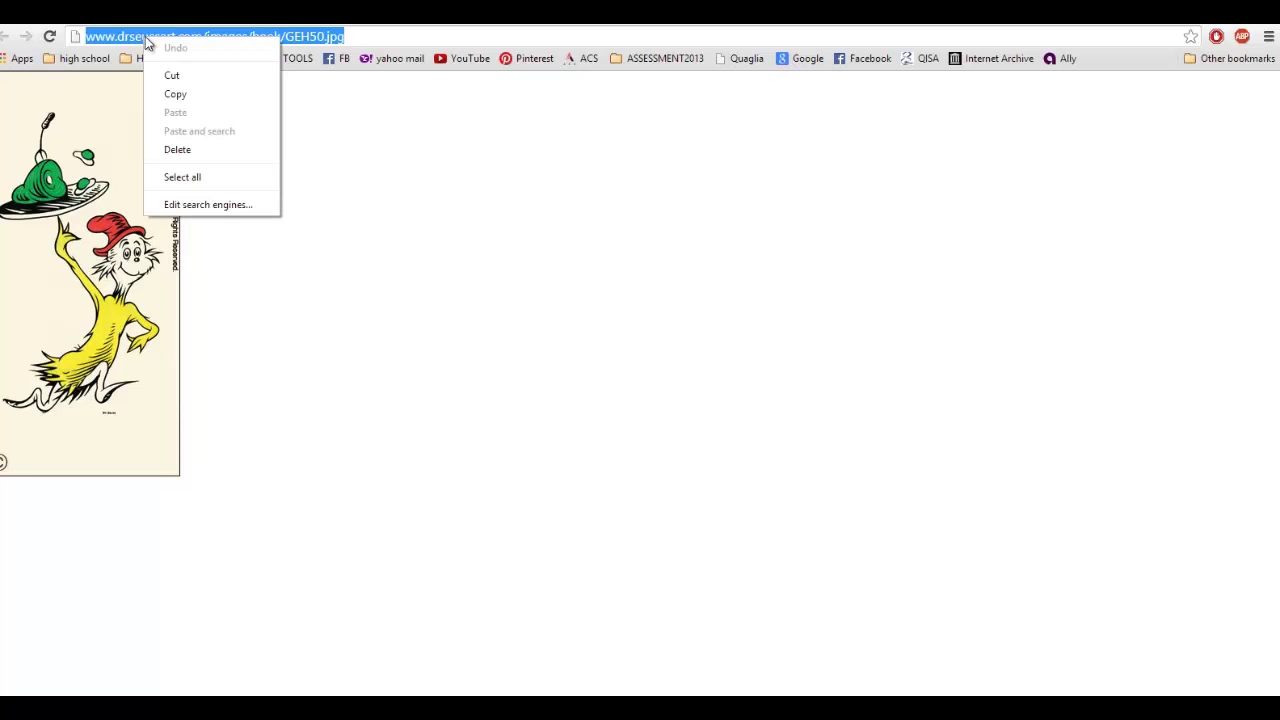
{"action": "left_click", "coordinate": [178, 96]}
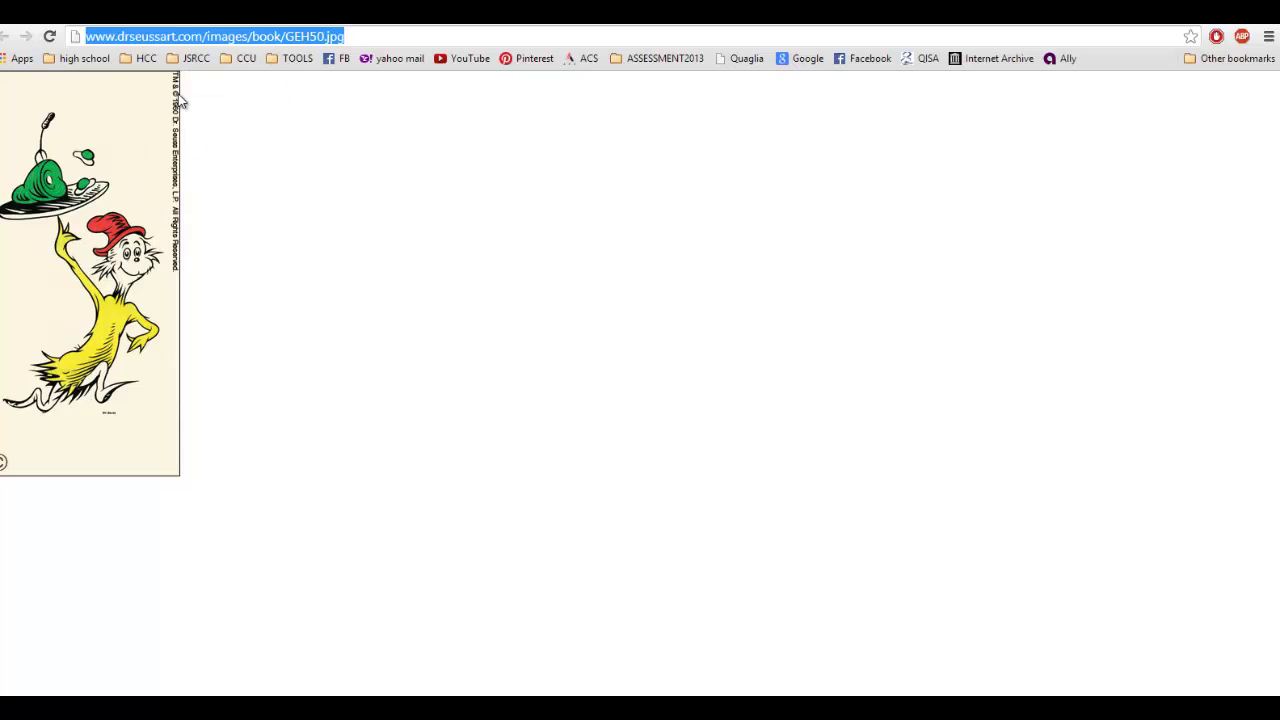
Back in the thread message, insert an image using the copied address, with the image description "Seuss".
{"action": "left_click", "coordinate": [229, 28]}
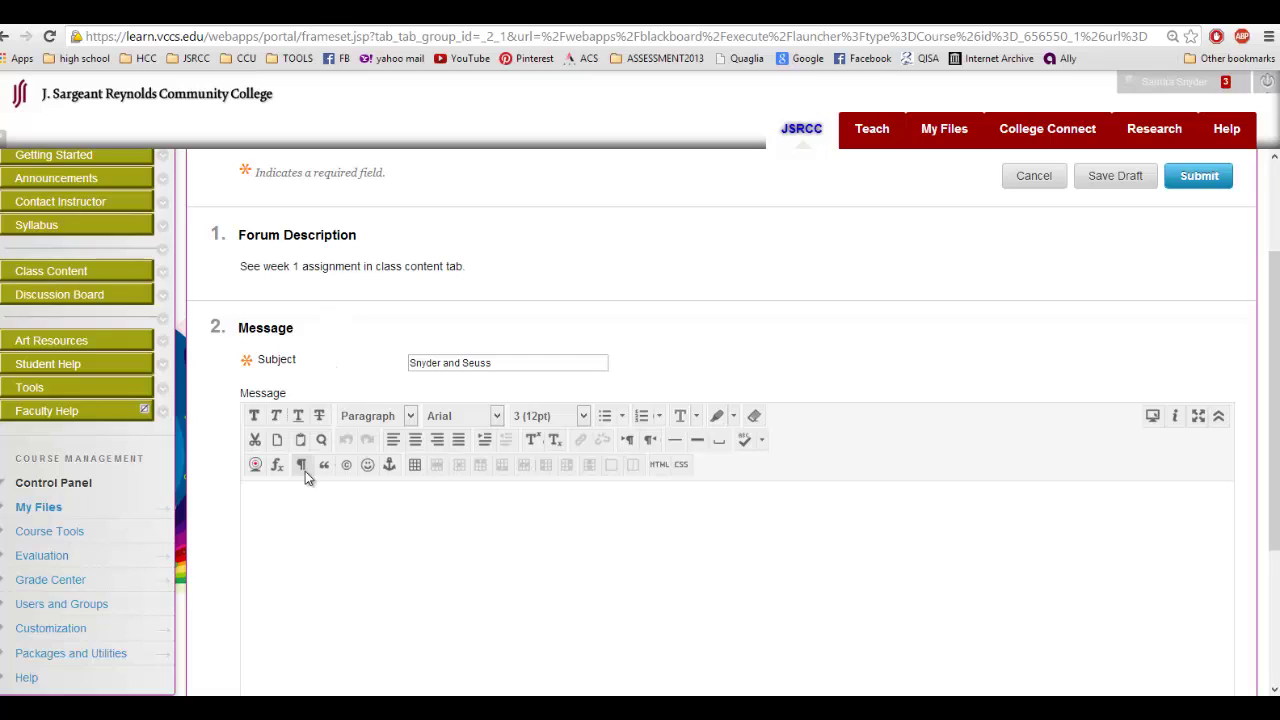
{"action": "scroll", "coordinate": [312, 555], "scroll_direction": "down", "scroll_amount": 1}
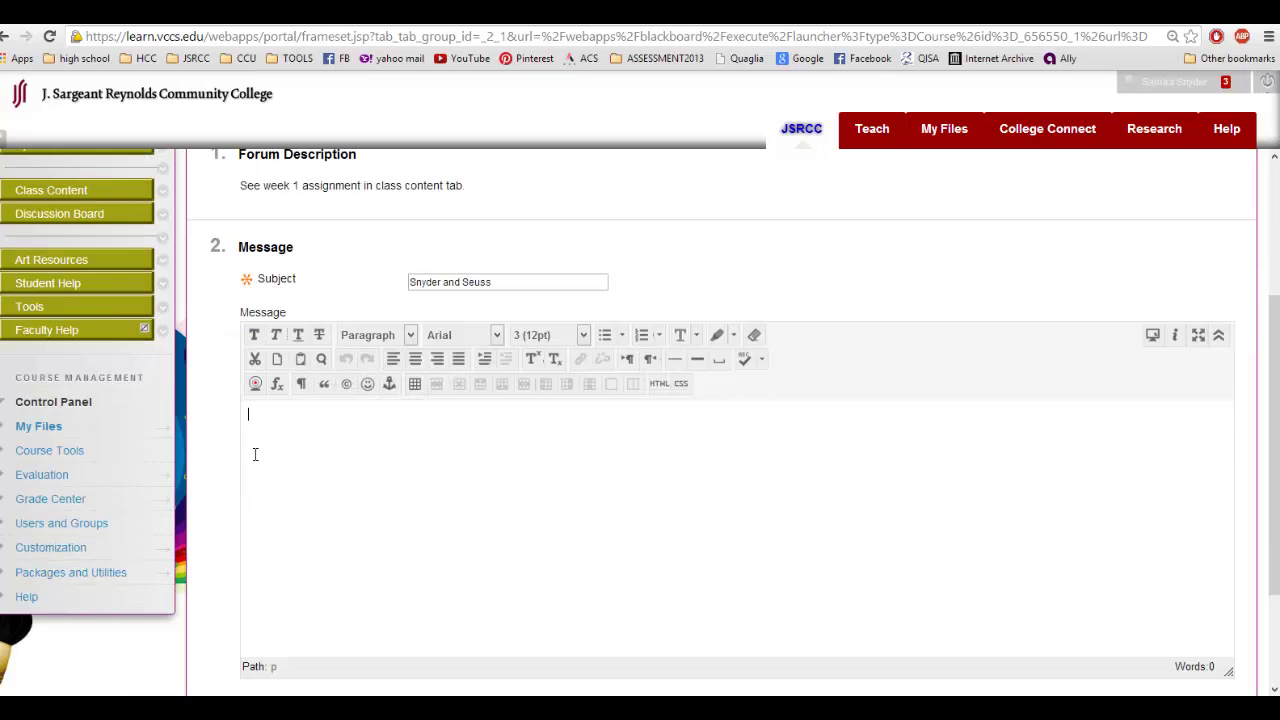
{"action": "right_click", "coordinate": [266, 416]}
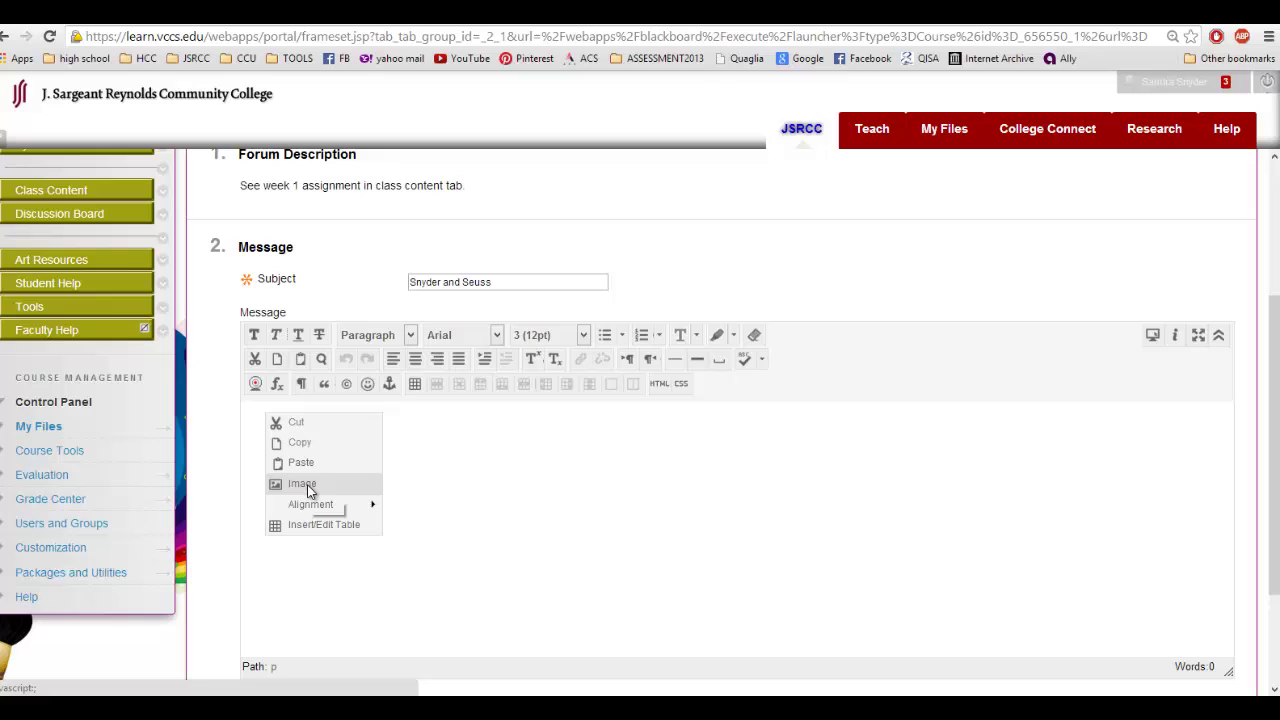
{"action": "left_click", "coordinate": [304, 486]}
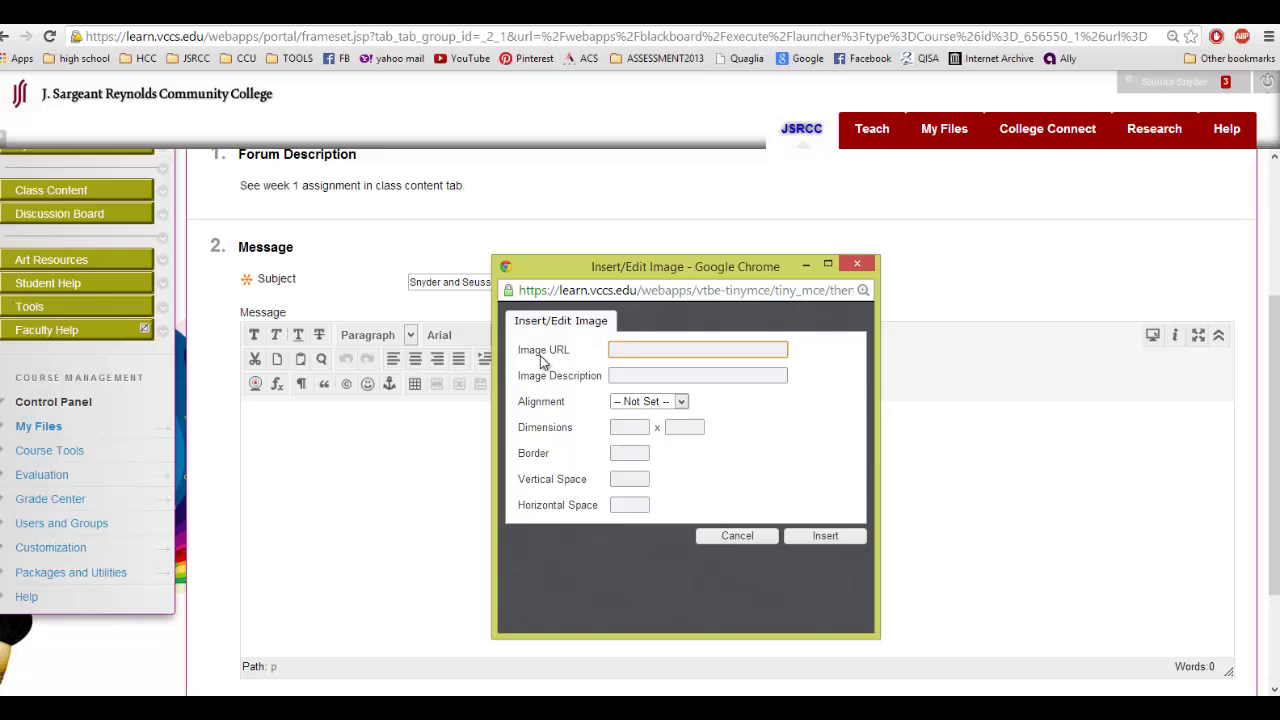
{"action": "right_click", "coordinate": [624, 352]}
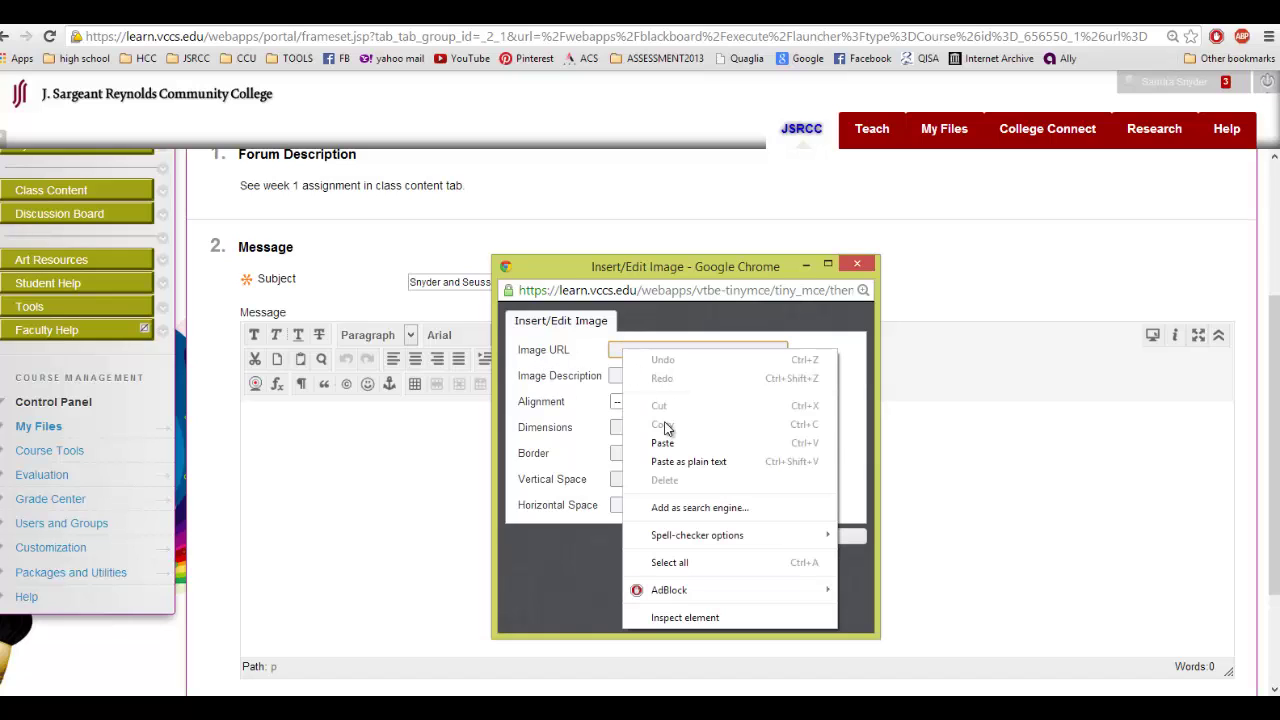
{"action": "left_click", "coordinate": [663, 443]}
{"action": "left_click", "coordinate": [627, 376]}
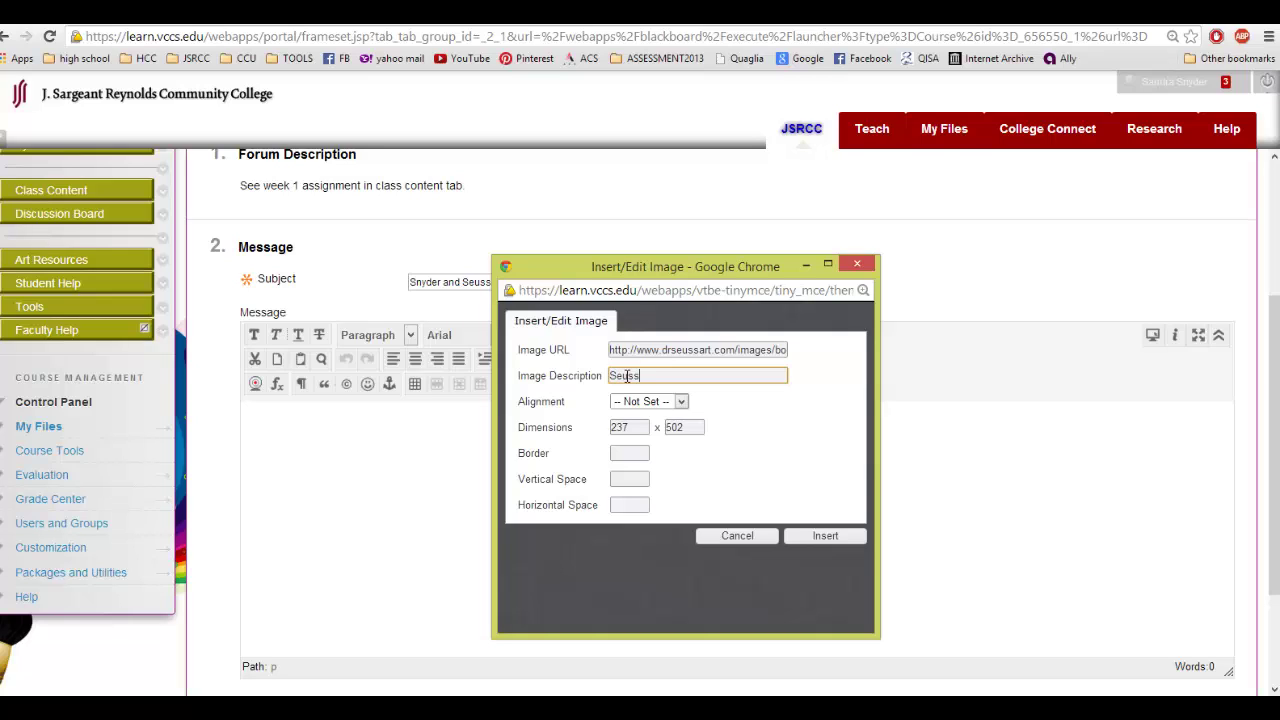
{"action": "left_click", "coordinate": [825, 536]}
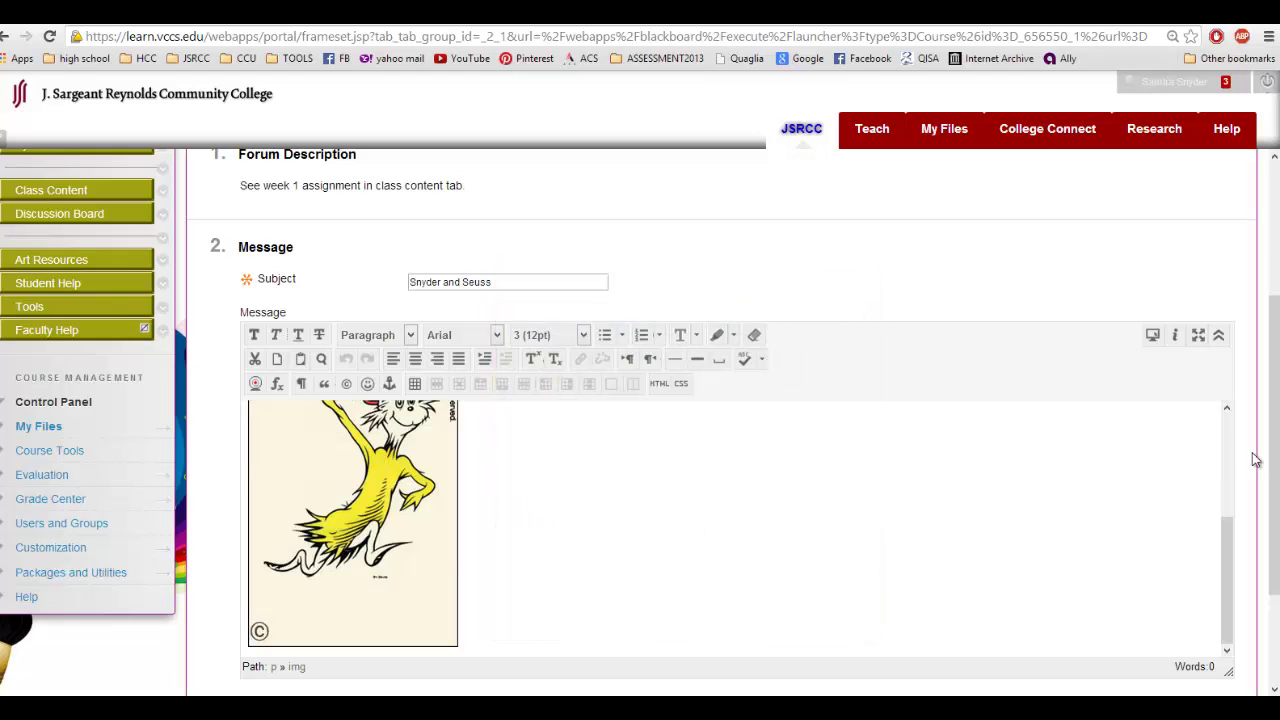
Enlarge the height of the message editor so more of the inserted picture fits.
{"action": "scroll", "coordinate": [1260, 460], "scroll_direction": "down", "scroll_amount": 1}
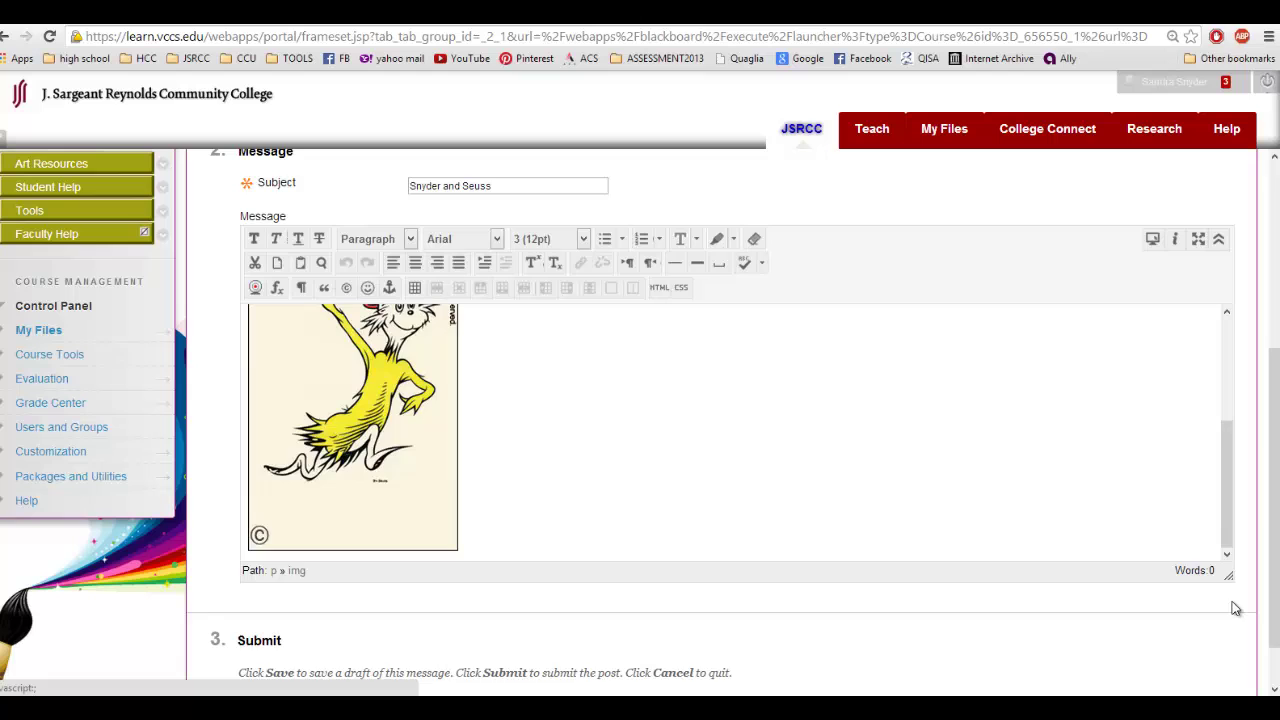
{"action": "left_click_drag", "start_coordinate": [1237, 603], "coordinate": [1229, 648]}
{"action": "left_click", "coordinate": [561, 600]}
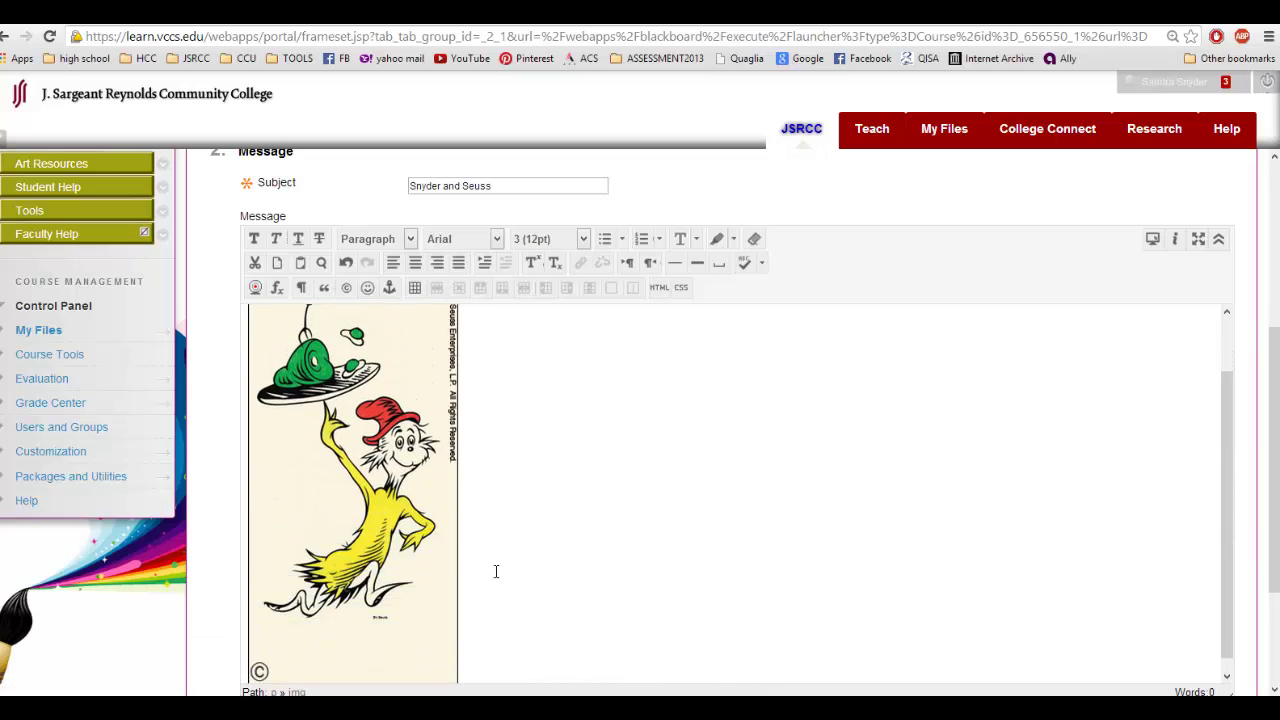
Shrink the inserted picture proportionally to a little over half its original size.
{"action": "left_click", "coordinate": [436, 549]}
{"action": "scroll", "coordinate": [457, 543], "scroll_direction": "down", "scroll_amount": 1}
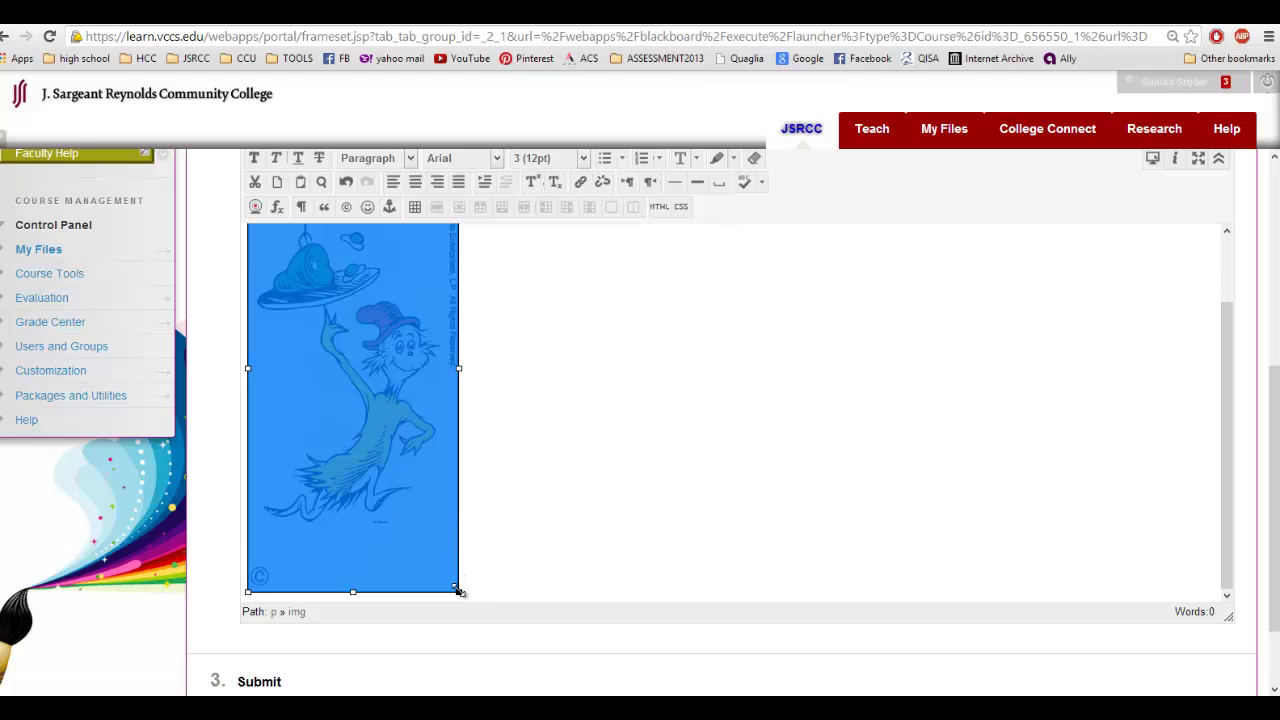
{"action": "left_click_drag", "start_coordinate": [459, 590], "coordinate": [417, 431]}
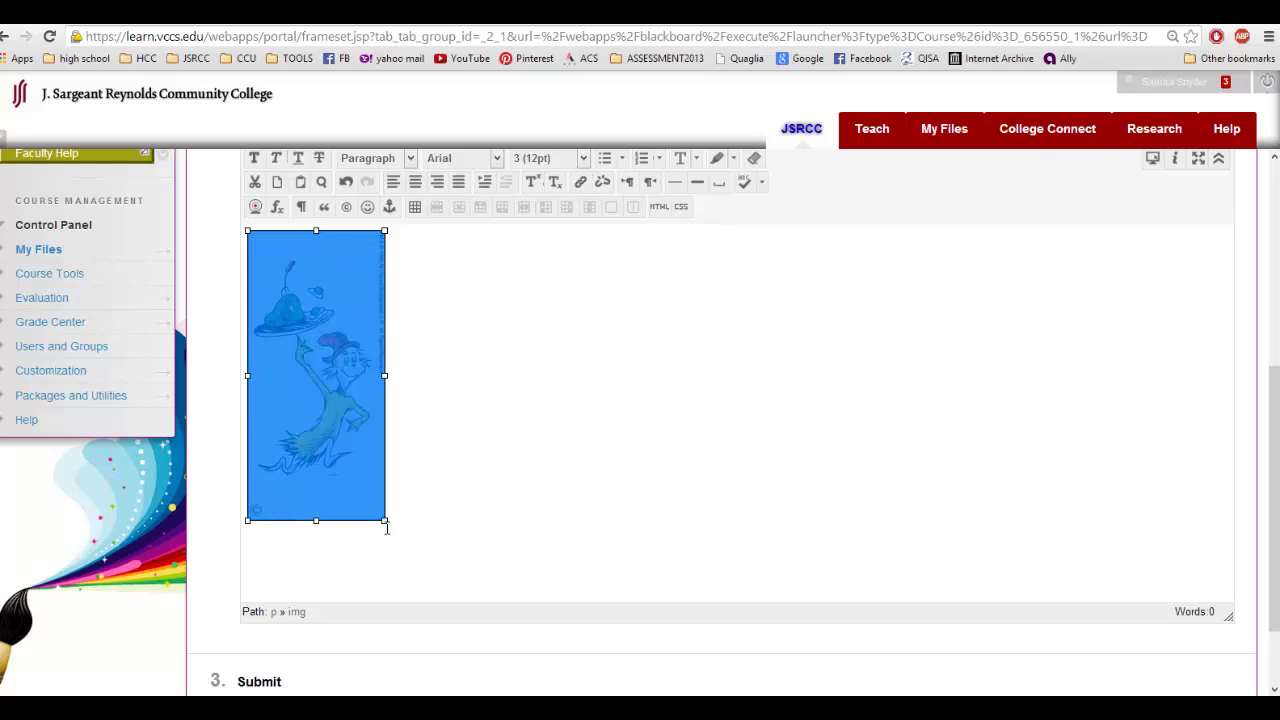
{"action": "left_click_drag", "start_coordinate": [384, 519], "coordinate": [400, 558]}
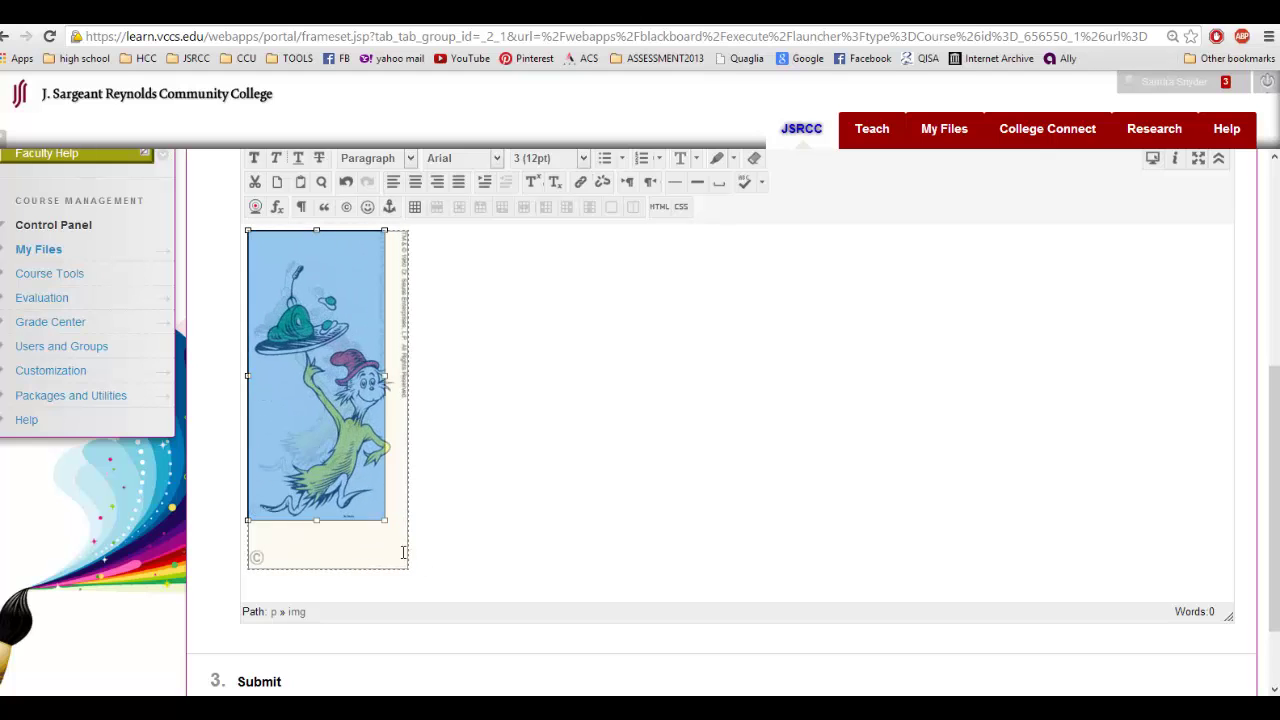
{"action": "left_click", "coordinate": [403, 406]}
{"action": "mouse_move", "coordinate": [403, 400]}
{"action": "left_mouse_down"}
{"action": "mouse_move", "coordinate": [630, 425]}
{"action": "mouse_move", "coordinate": [400, 395]}
{"action": "left_mouse_up"}
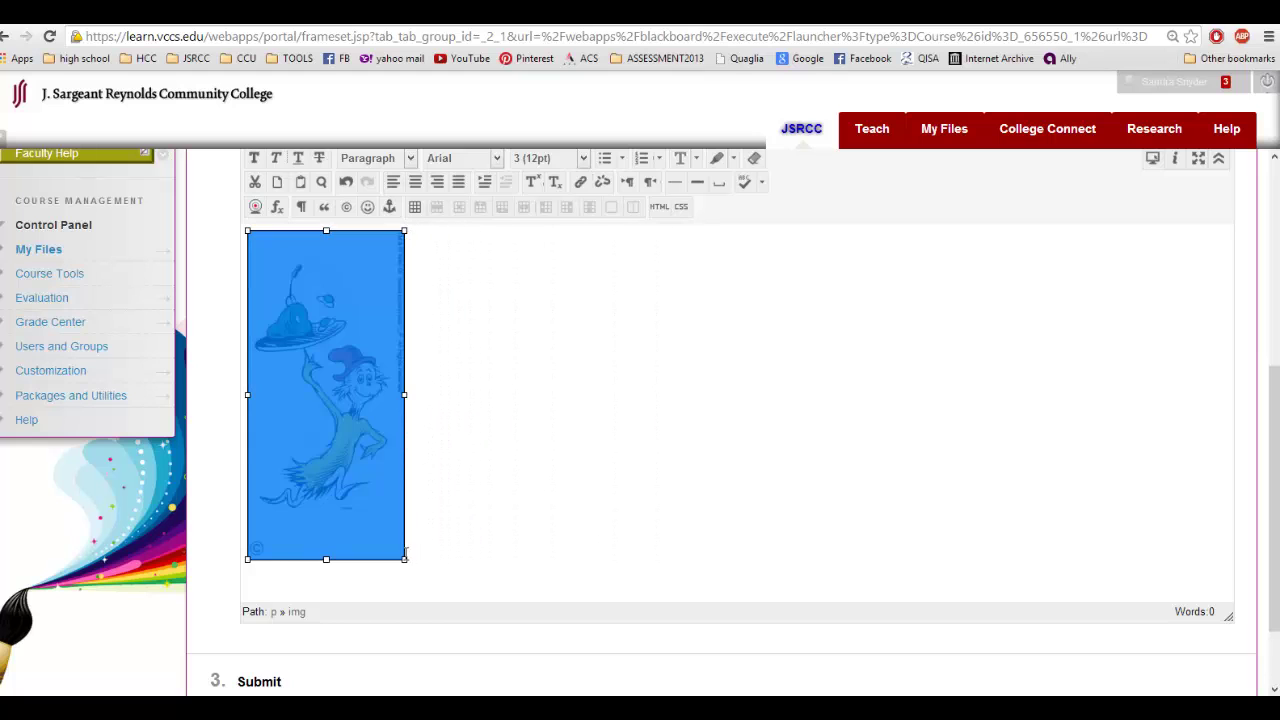
{"action": "left_click_drag", "start_coordinate": [405, 553], "coordinate": [365, 475]}
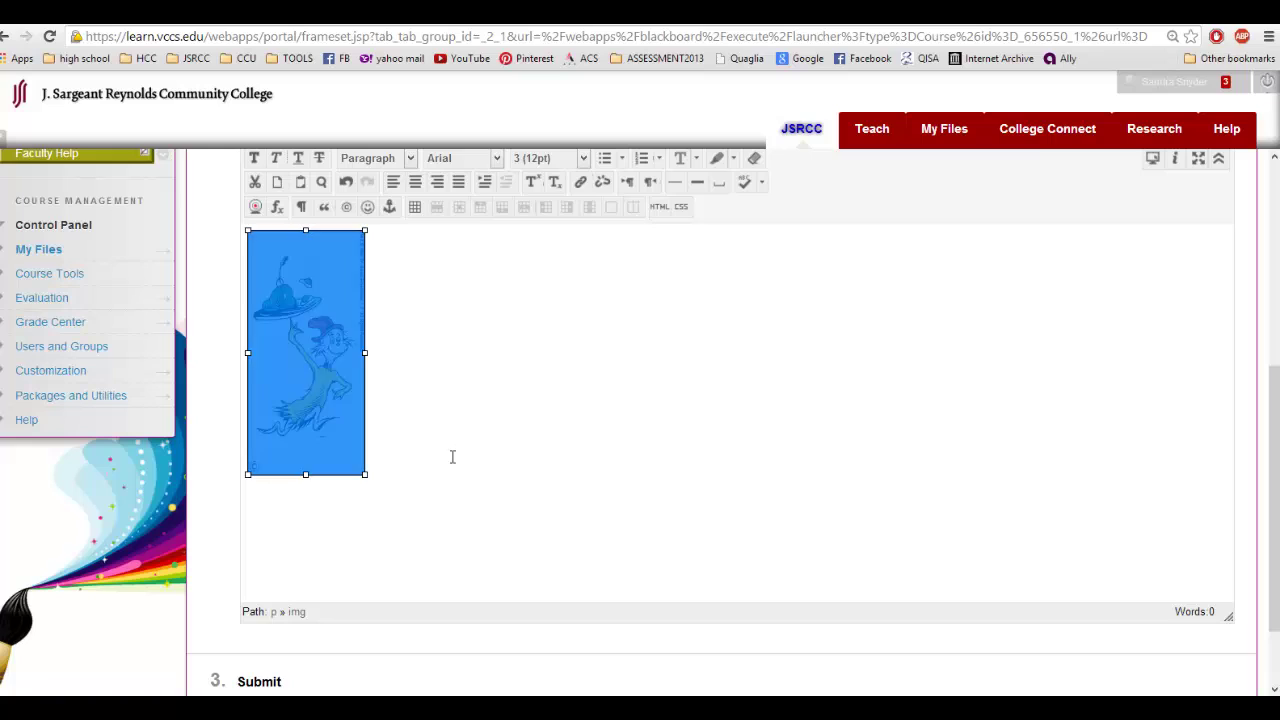
Add the line "Here is the image of Green Eggs and Ham." below the picture.
{"action": "left_click", "coordinate": [452, 457]}
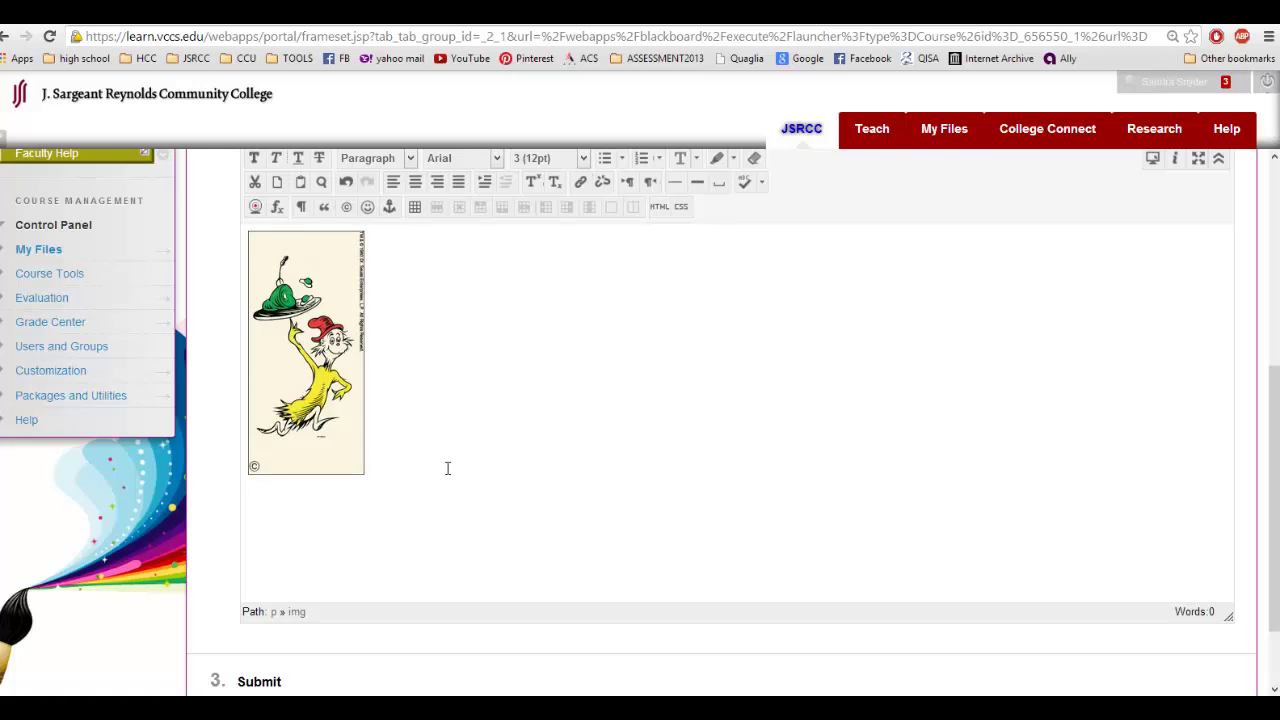
{"action": "key", "text": "Return"}
{"action": "type", "text": "the image of Green"}
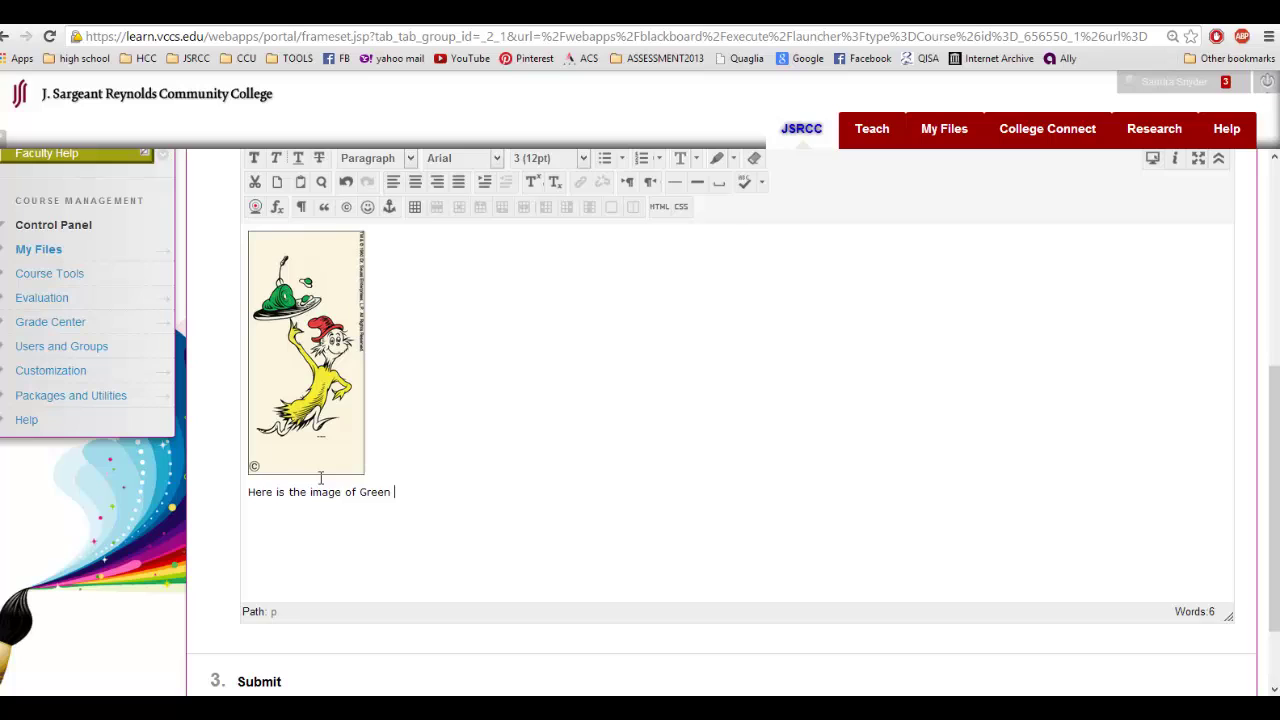
{"action": "type", "text": " Eggs and Ham."}
{"action": "left_click_drag", "start_coordinate": [469, 492], "coordinate": [364, 490]}
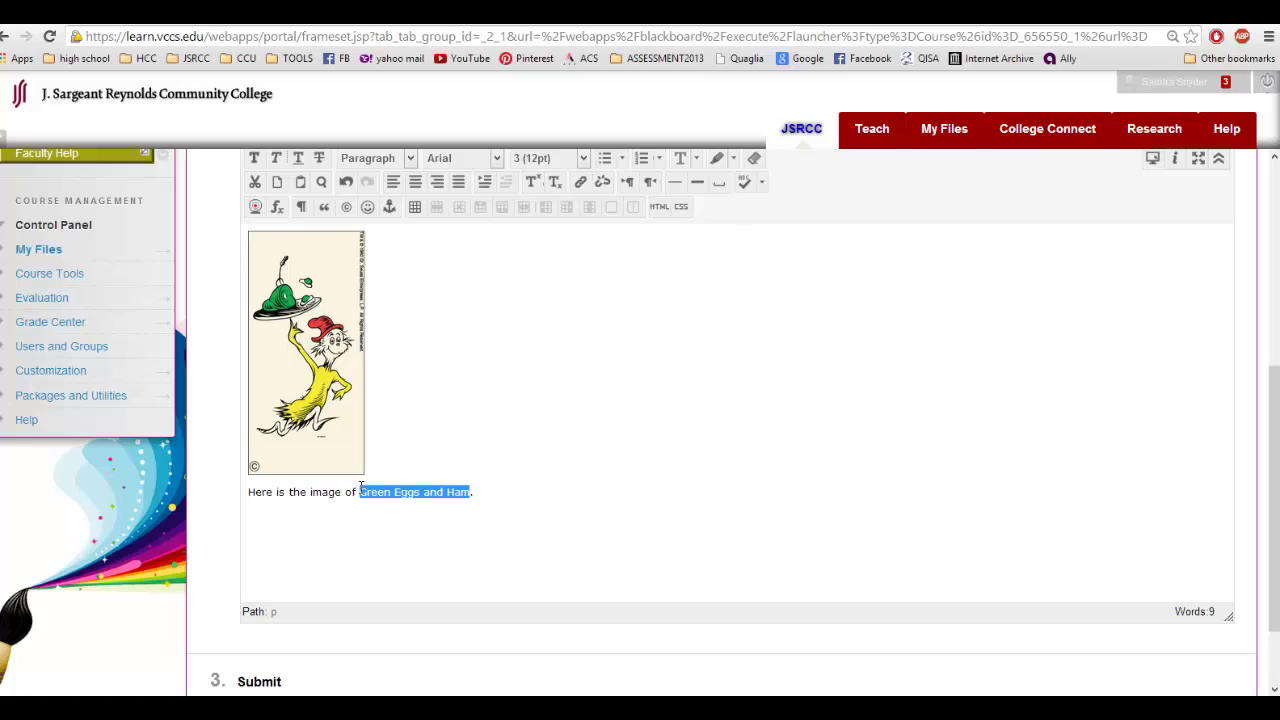
{"action": "left_click", "coordinate": [479, 412]}
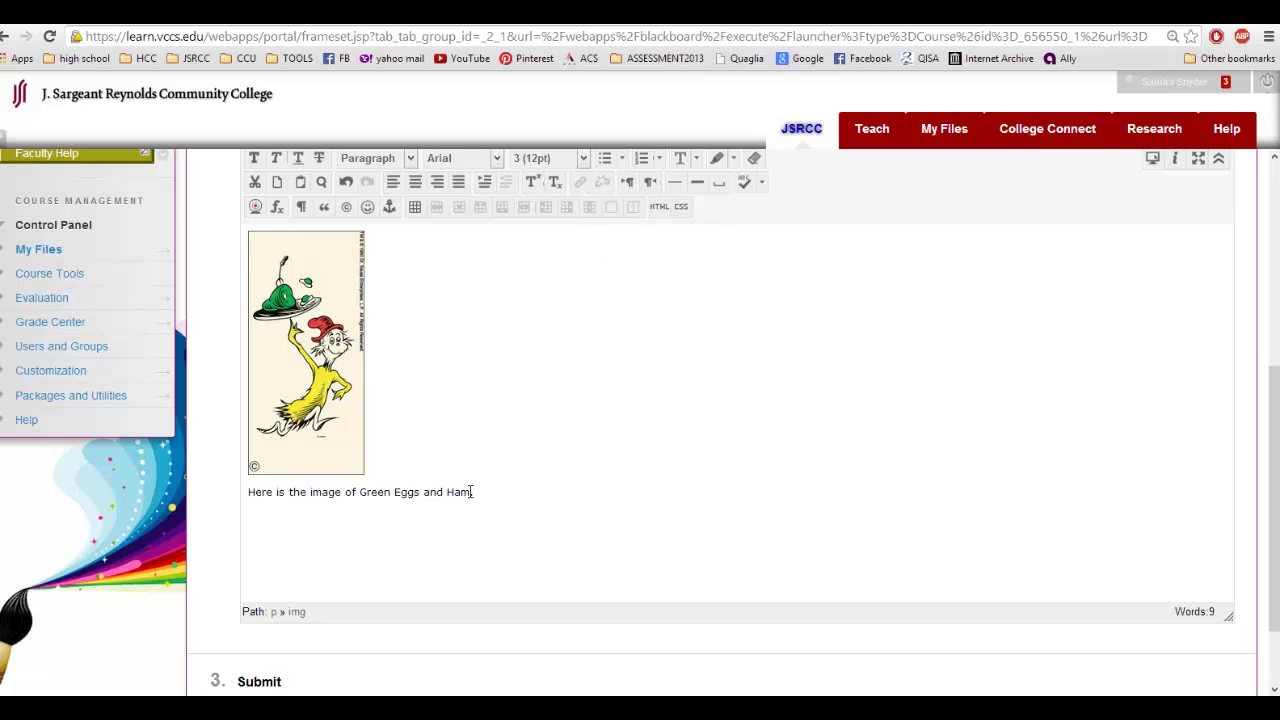
{"action": "left_click_drag", "start_coordinate": [470, 491], "coordinate": [360, 491]}
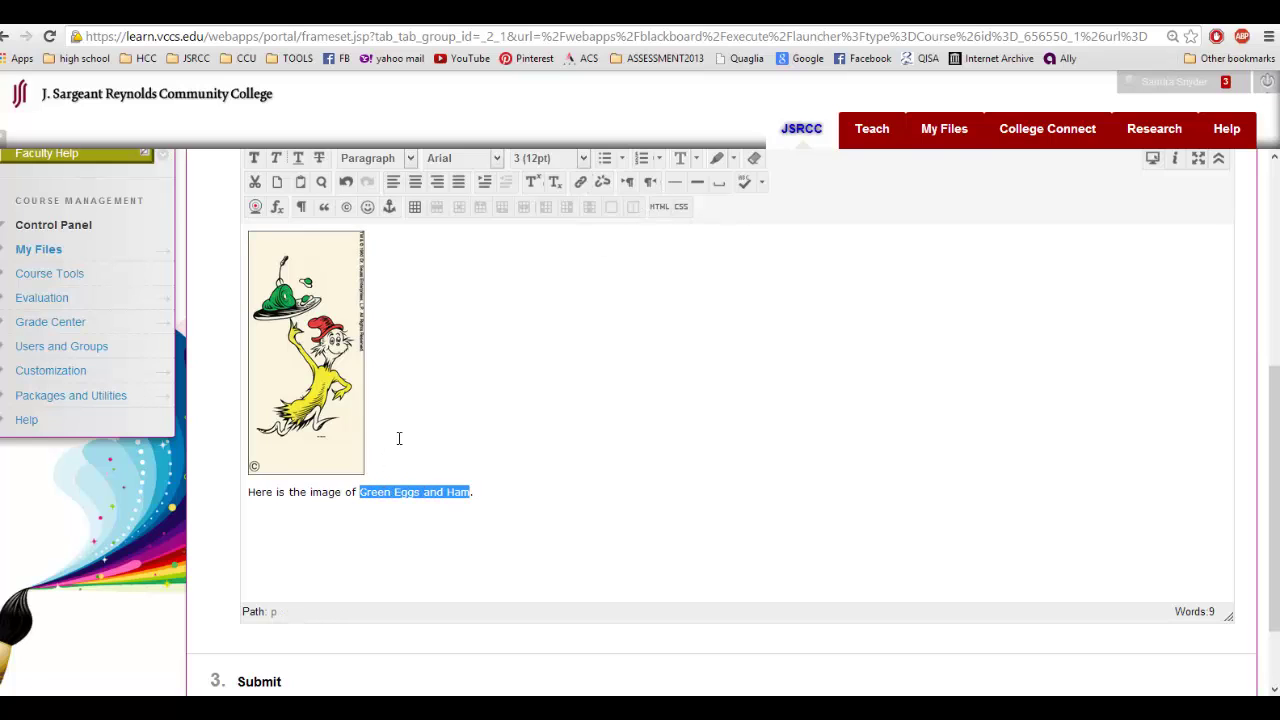
{"action": "left_click", "coordinate": [580, 181]}
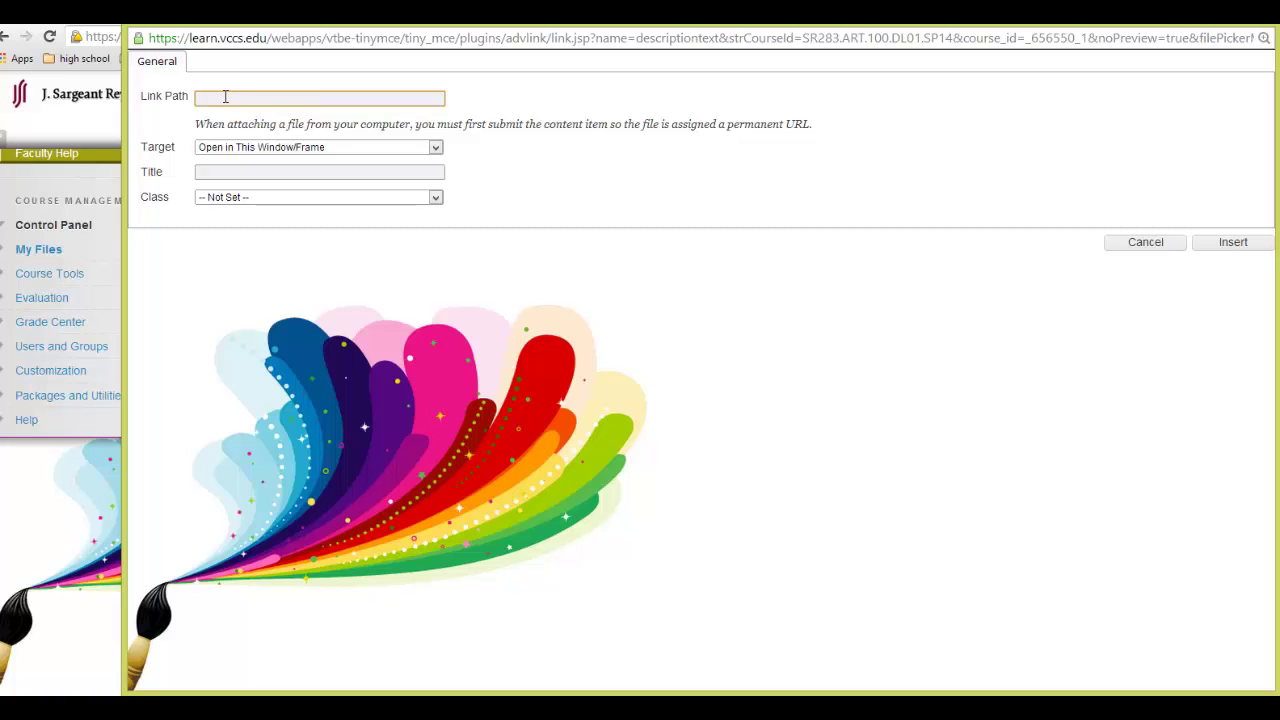
{"action": "right_click", "coordinate": [225, 97]}
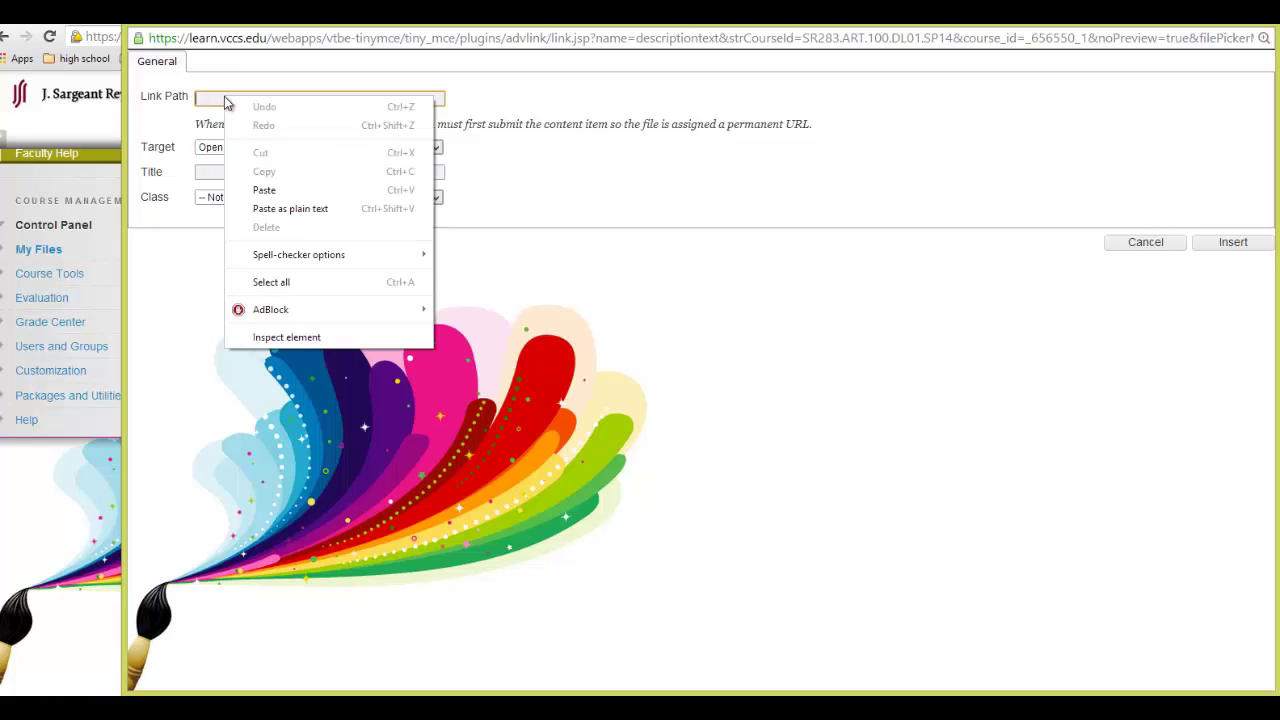
{"action": "left_click", "coordinate": [264, 190]}
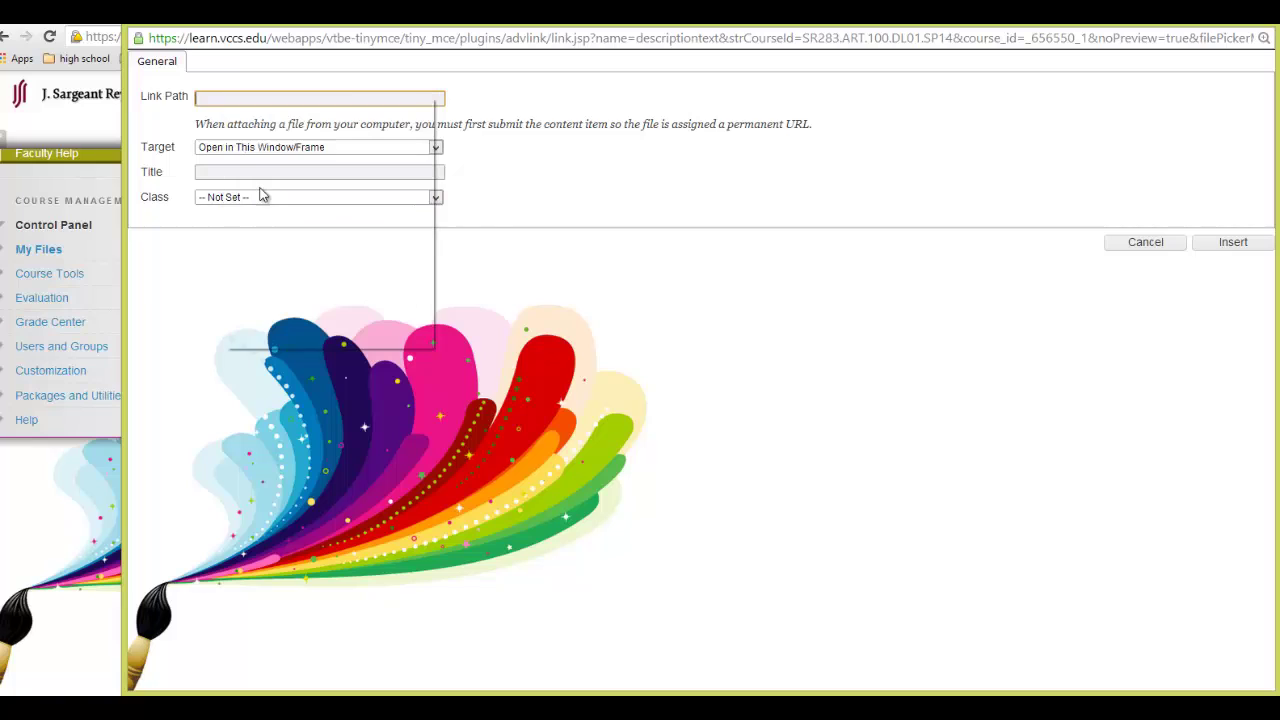
{"action": "left_click", "coordinate": [237, 171]}
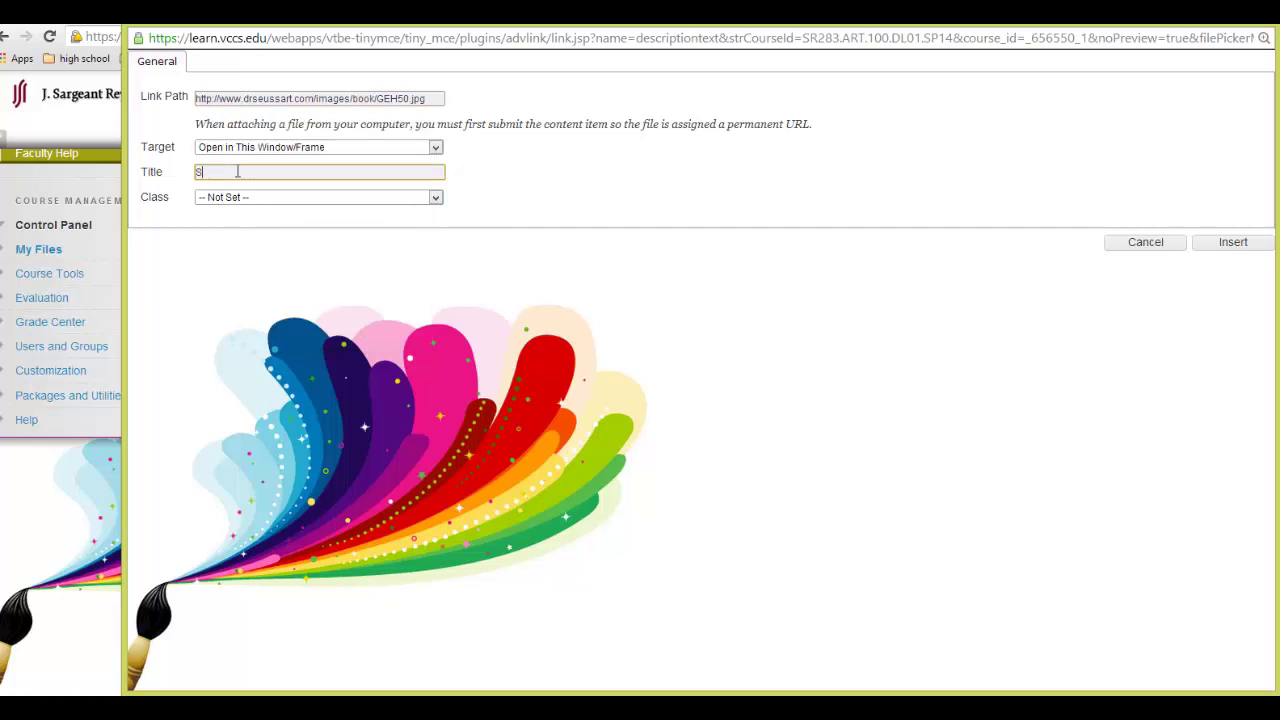
{"action": "type", "text": "Seuss"}
{"action": "left_click", "coordinate": [1221, 242]}
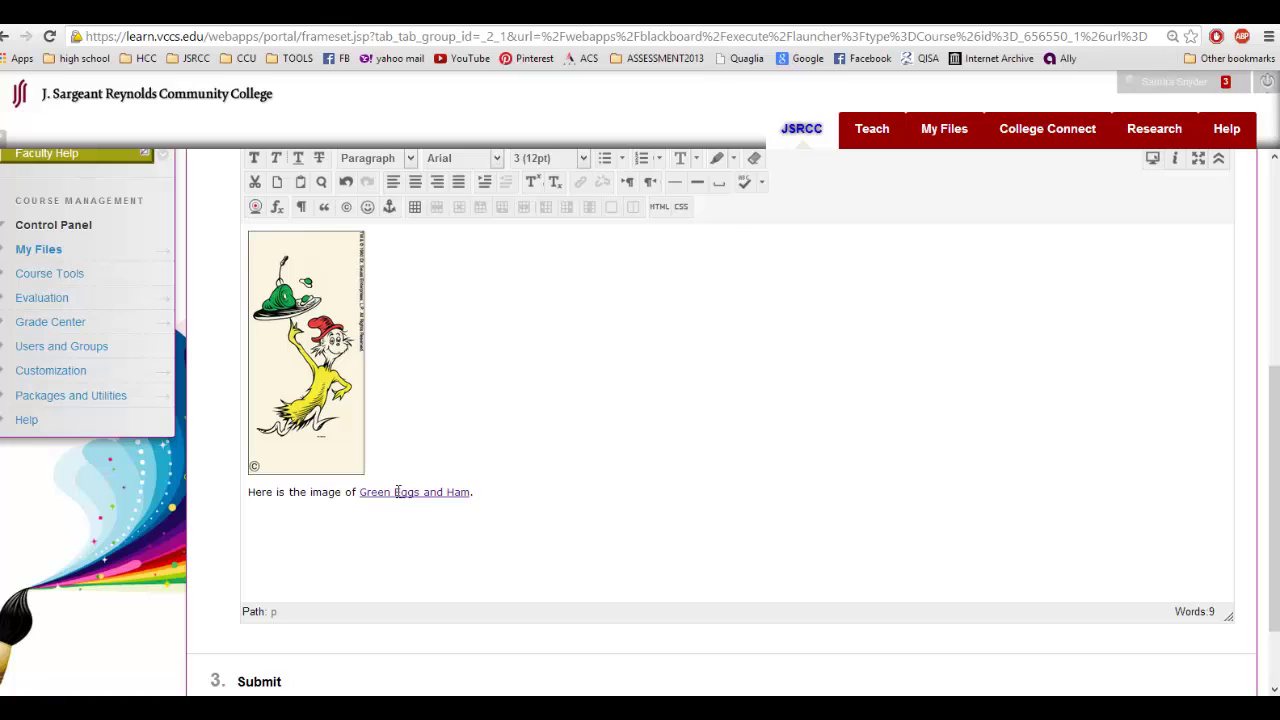
Preview the message, test the "Green Eggs and Ham" link in it, and close the preview.
{"action": "left_click", "coordinate": [1152, 158]}
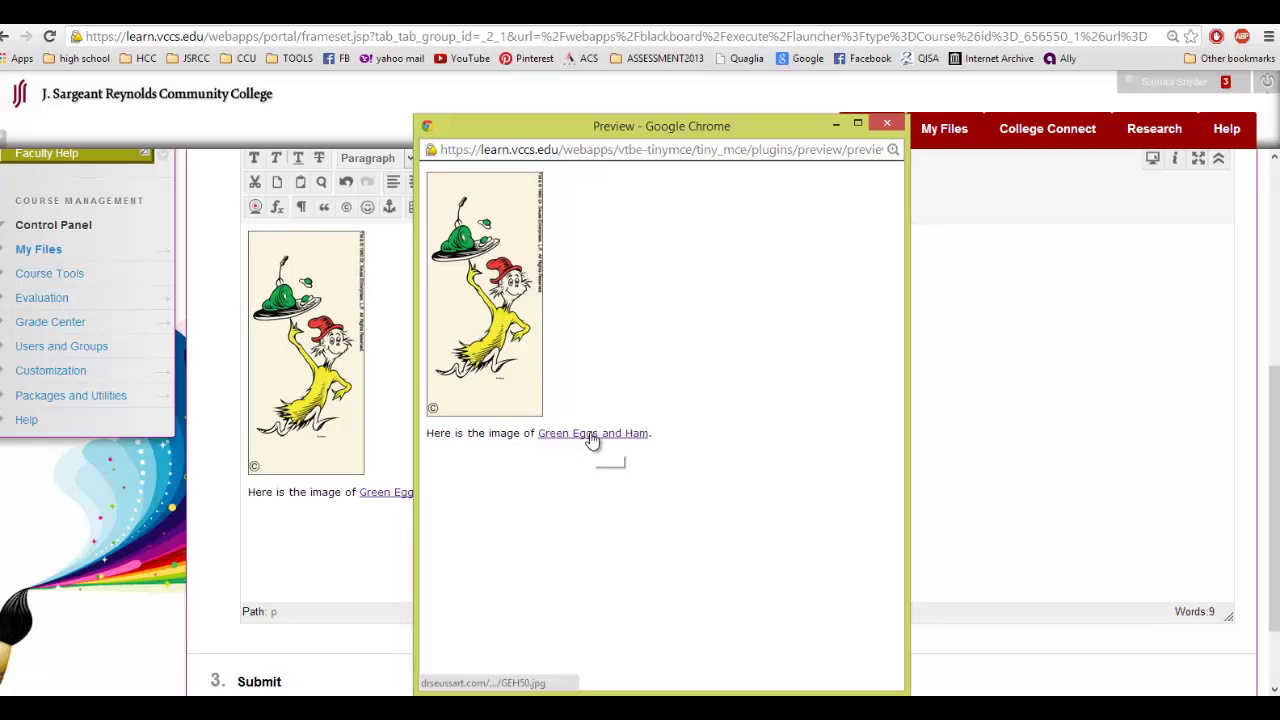
{"action": "left_click", "coordinate": [592, 433]}
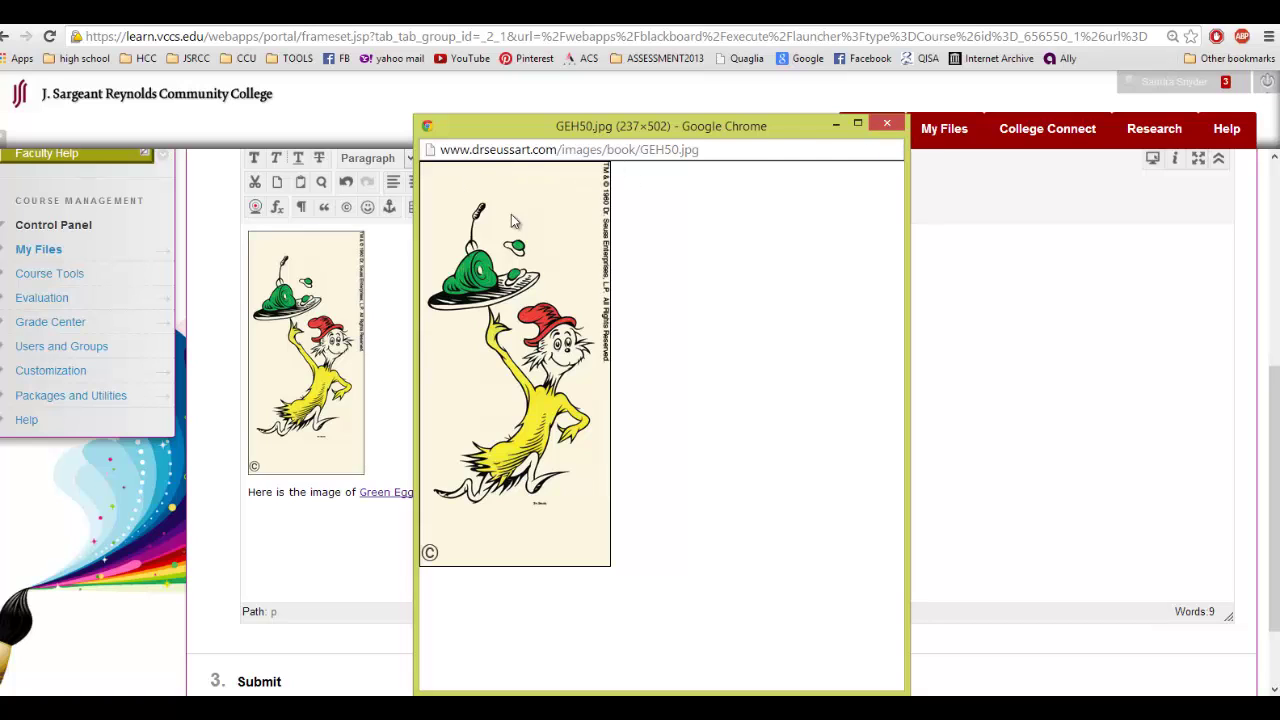
{"action": "left_click", "coordinate": [886, 125]}
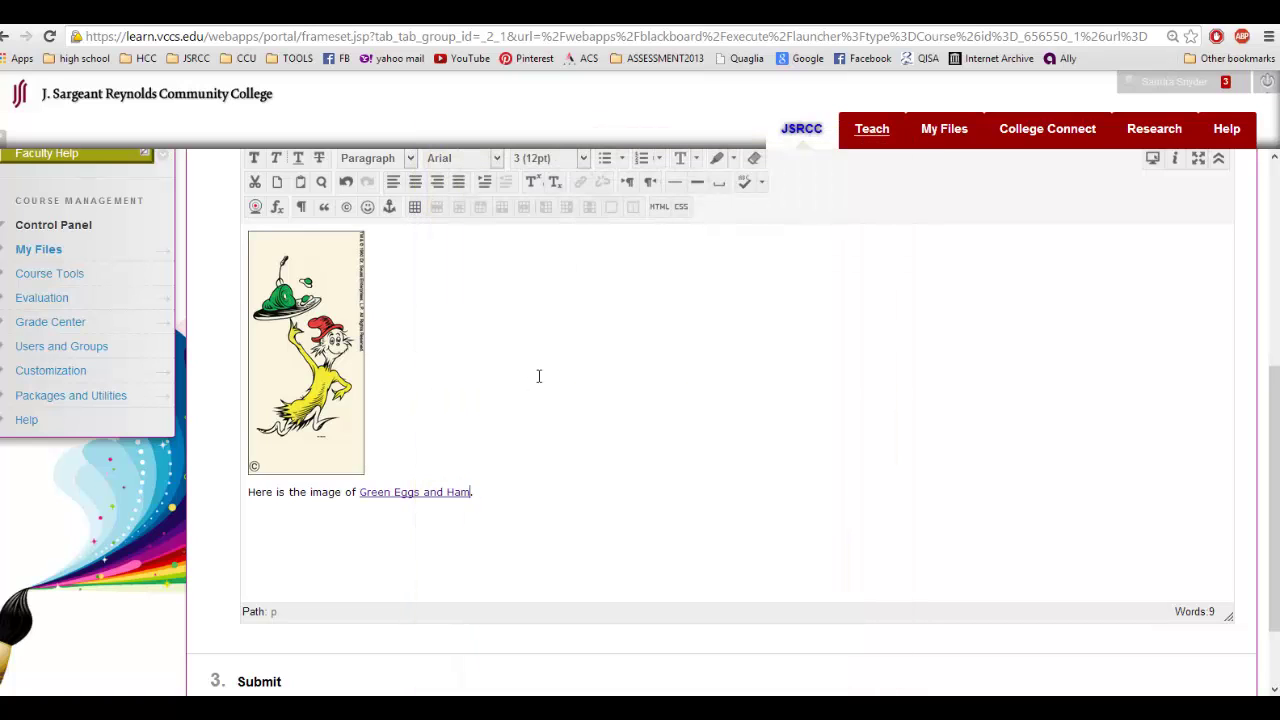